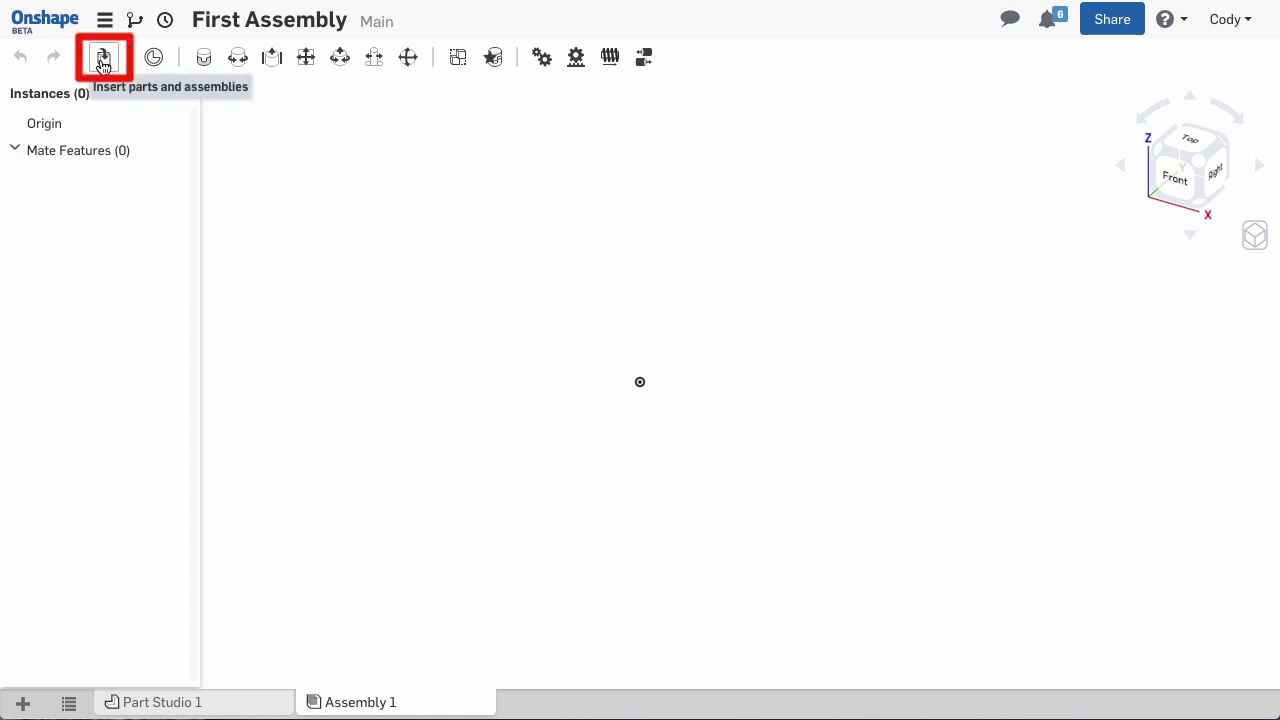
Insert the Vise Base part from Part Studio 1 as the assembly's first instance
{"action": "left_click", "coordinate": [103, 60]}
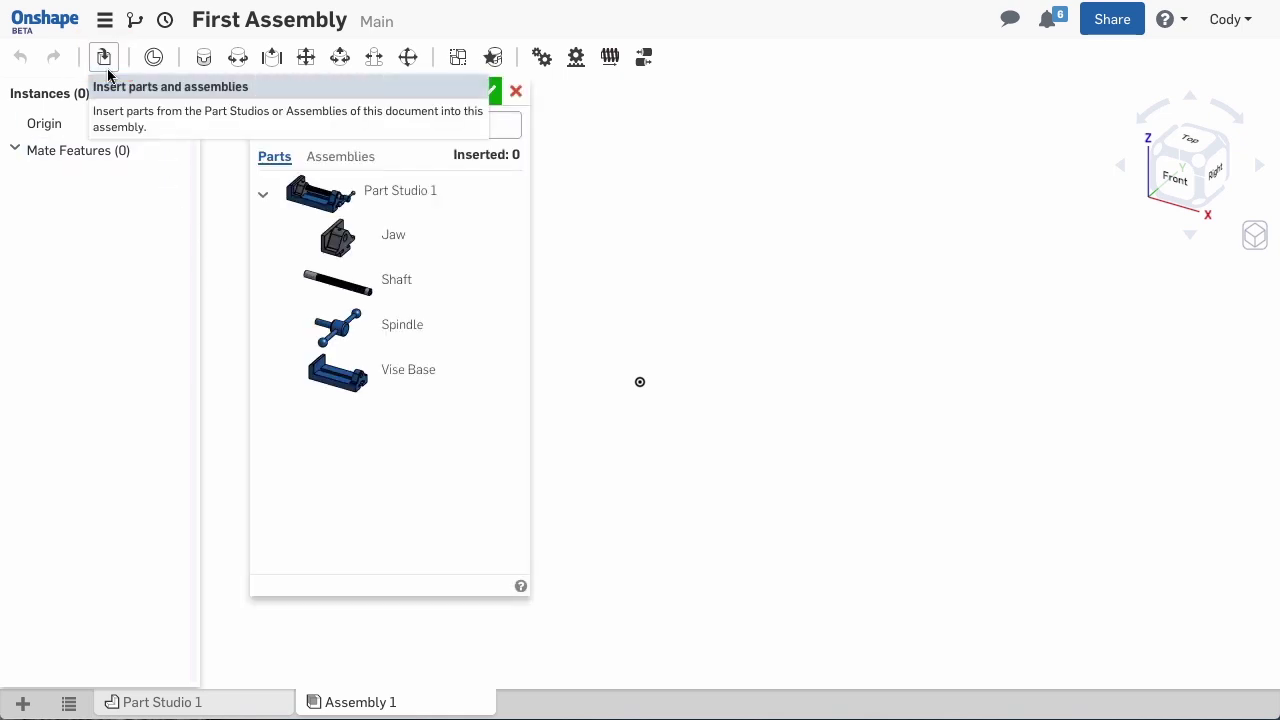
{"action": "left_click", "coordinate": [355, 388]}
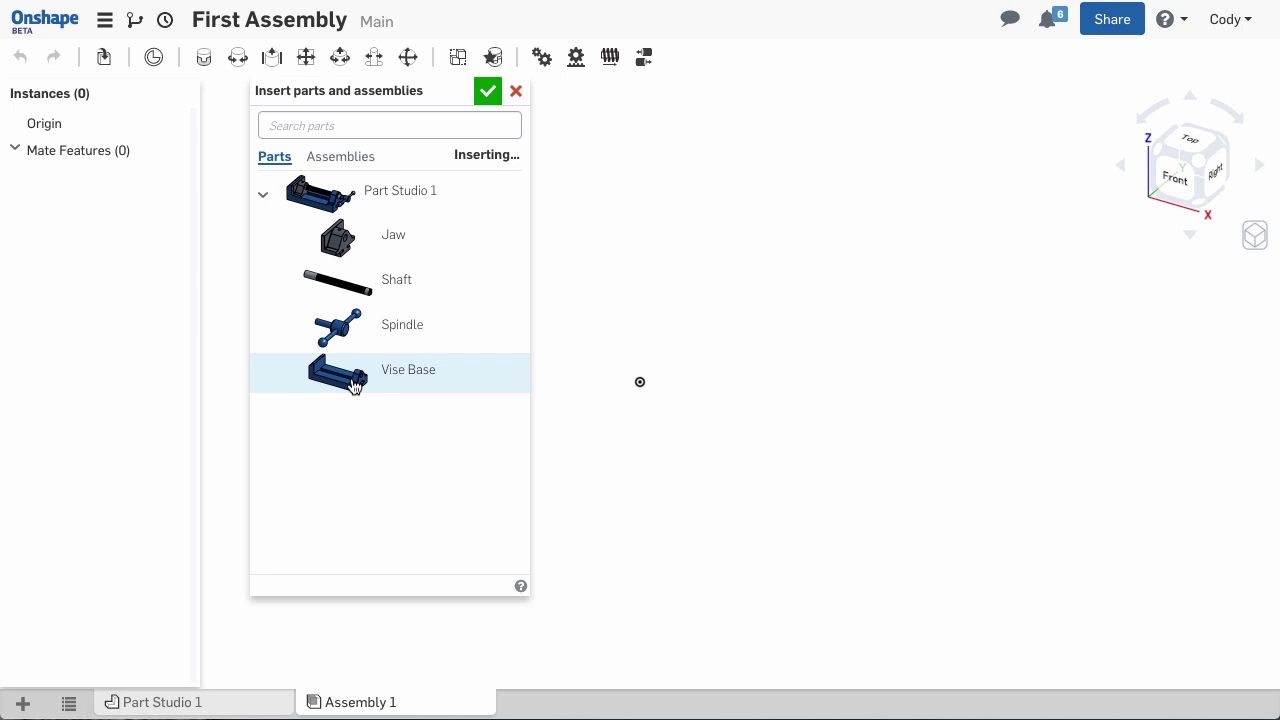
{"action": "left_click", "coordinate": [488, 93]}
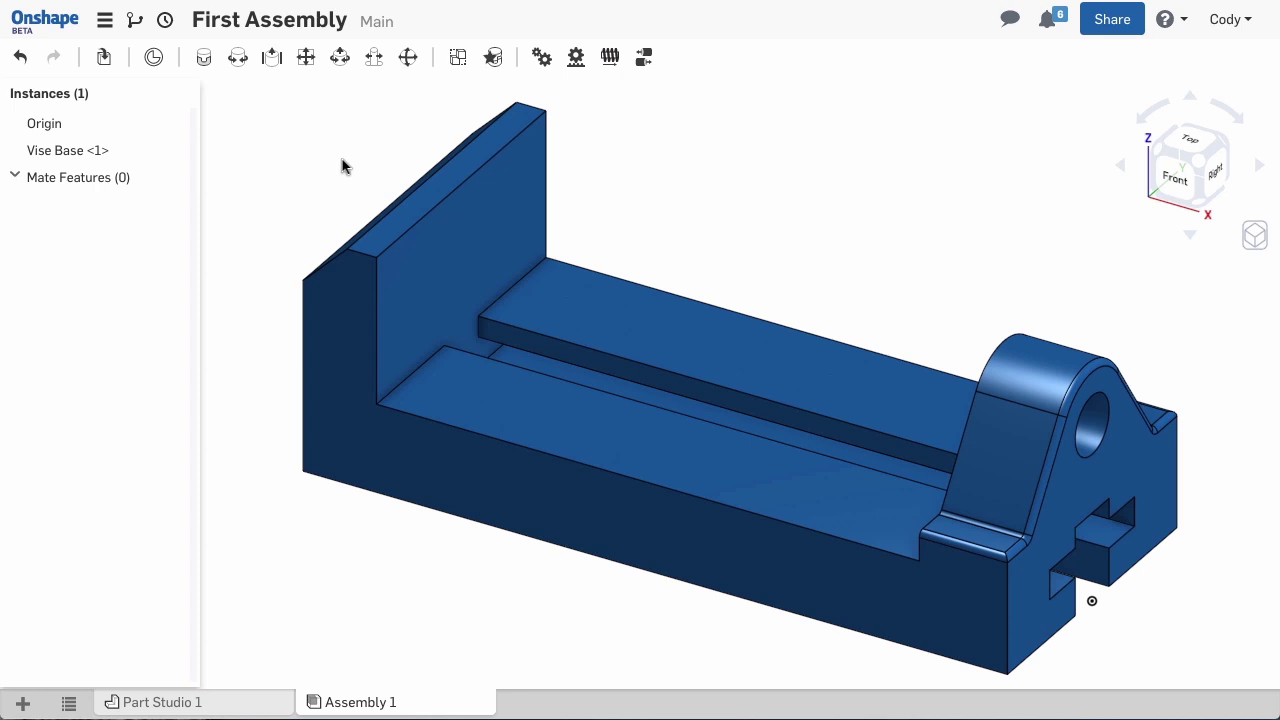
Fix the Vise Base instance so it can no longer move
{"action": "right_click", "coordinate": [576, 310]}
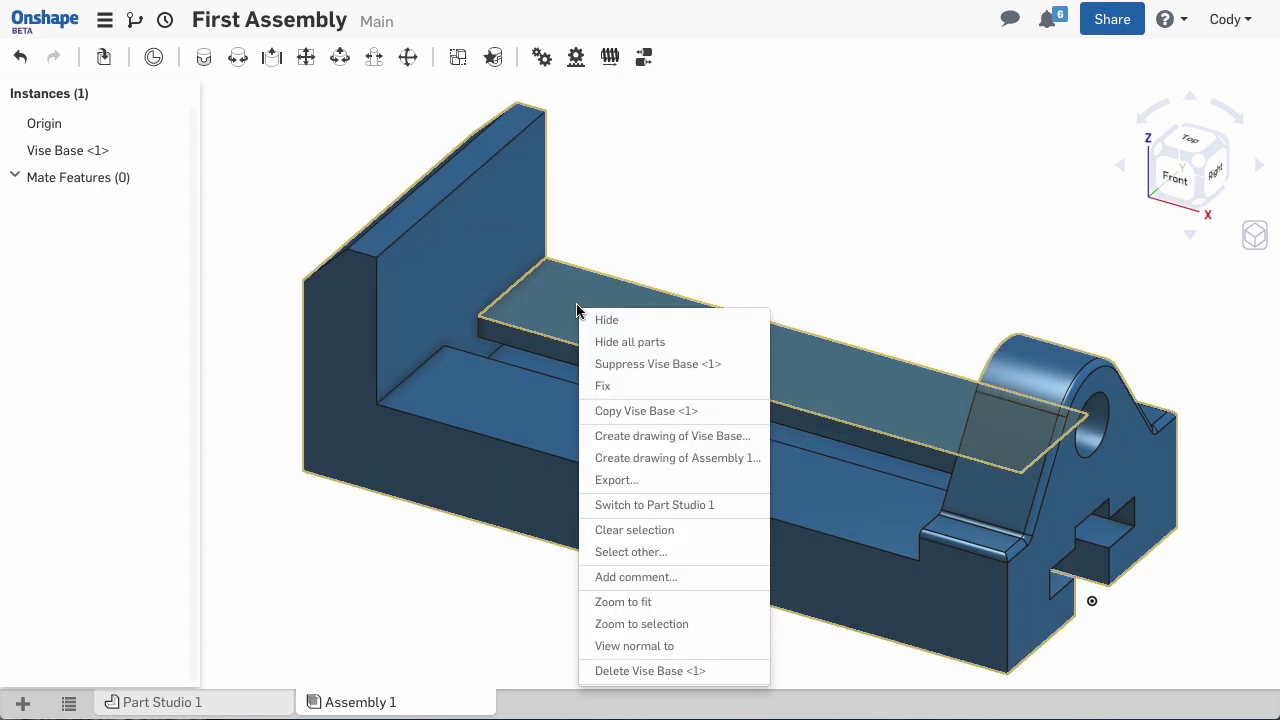
{"action": "left_click", "coordinate": [679, 389]}
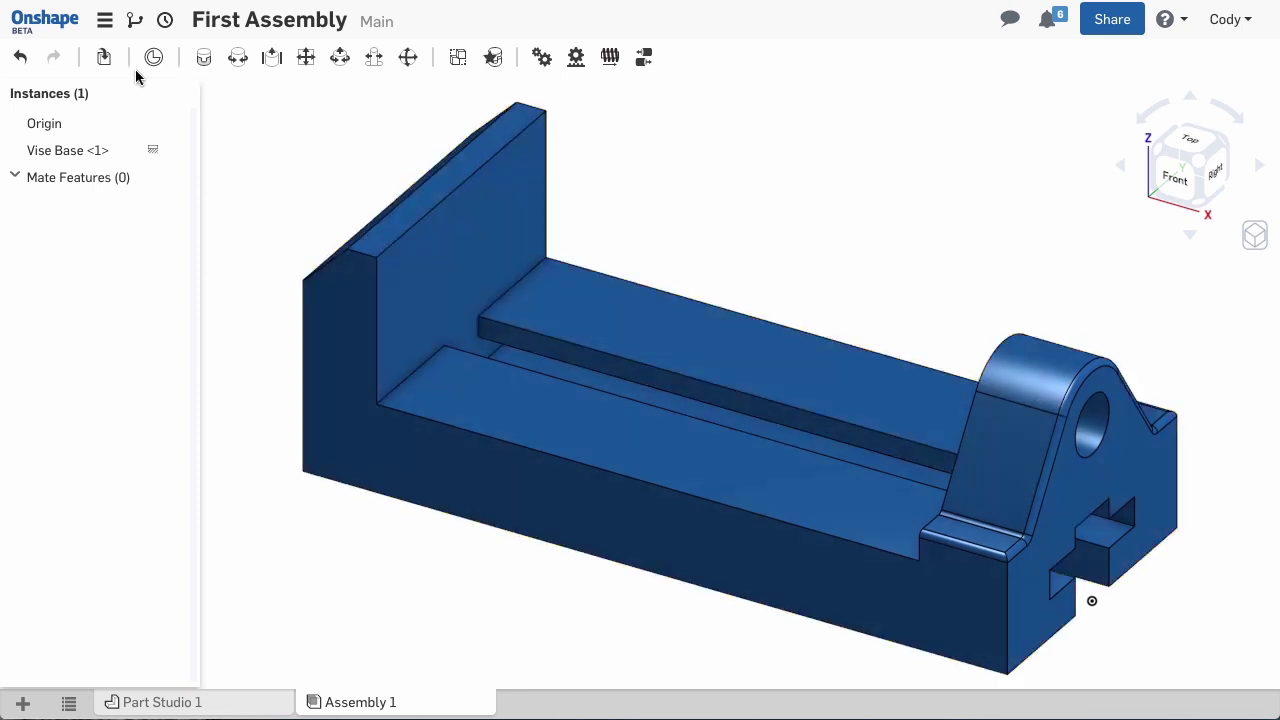
Insert the Shaft, Jaw and Spindle parts, placing each one in the viewport
{"action": "left_click", "coordinate": [104, 58]}
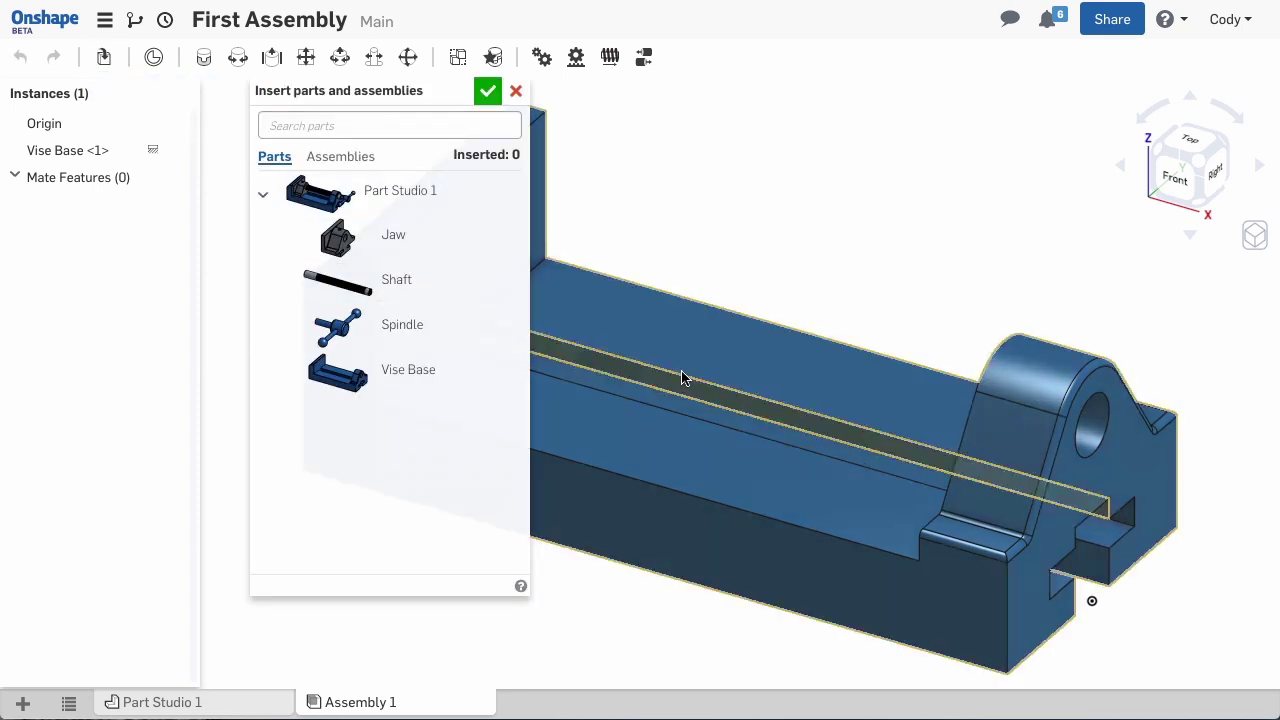
{"action": "scroll", "coordinate": [690, 376], "scroll_direction": "down", "scroll_amount": 3}
{"action": "left_click", "coordinate": [400, 280]}
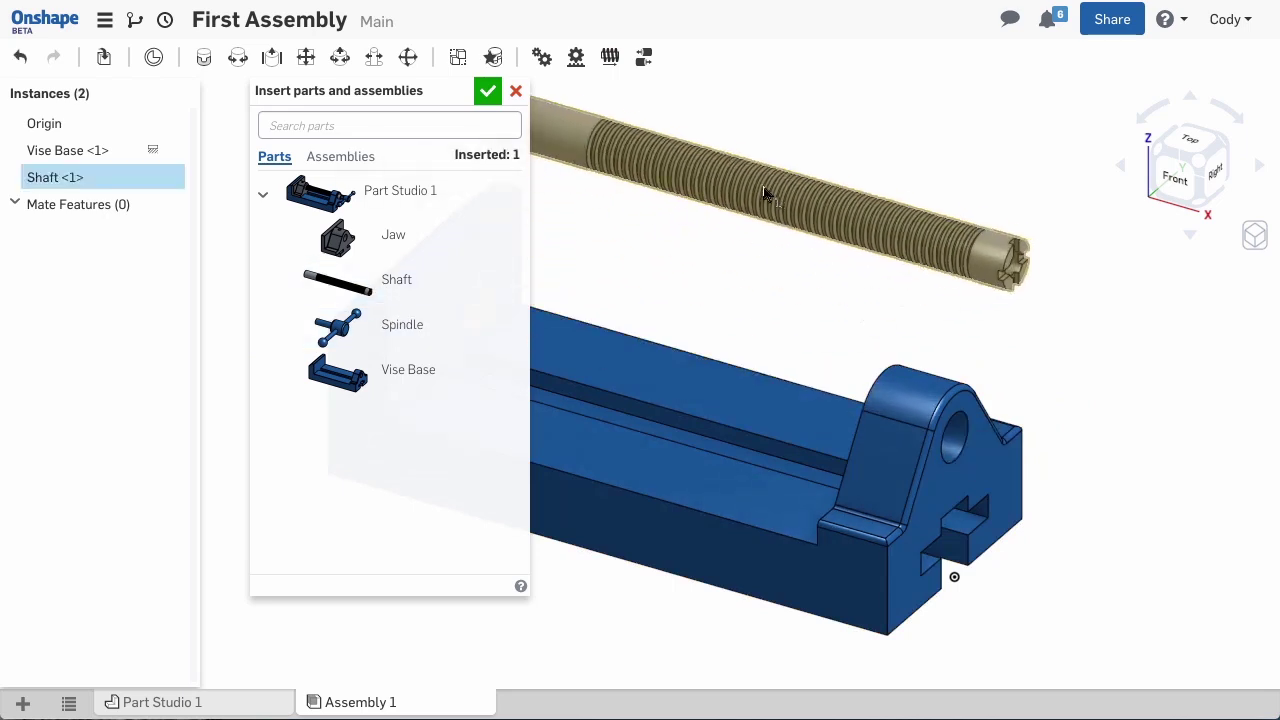
{"action": "left_click", "coordinate": [826, 184]}
{"action": "left_click", "coordinate": [450, 234]}
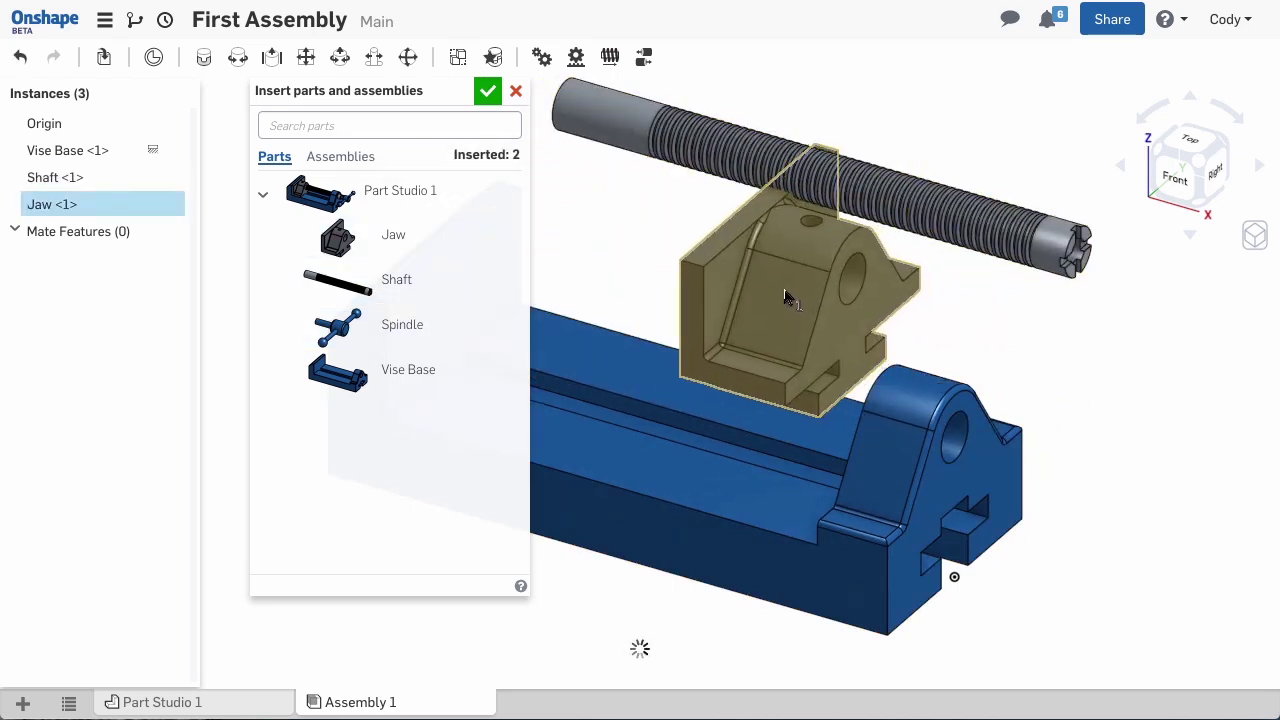
{"action": "left_click", "coordinate": [995, 348]}
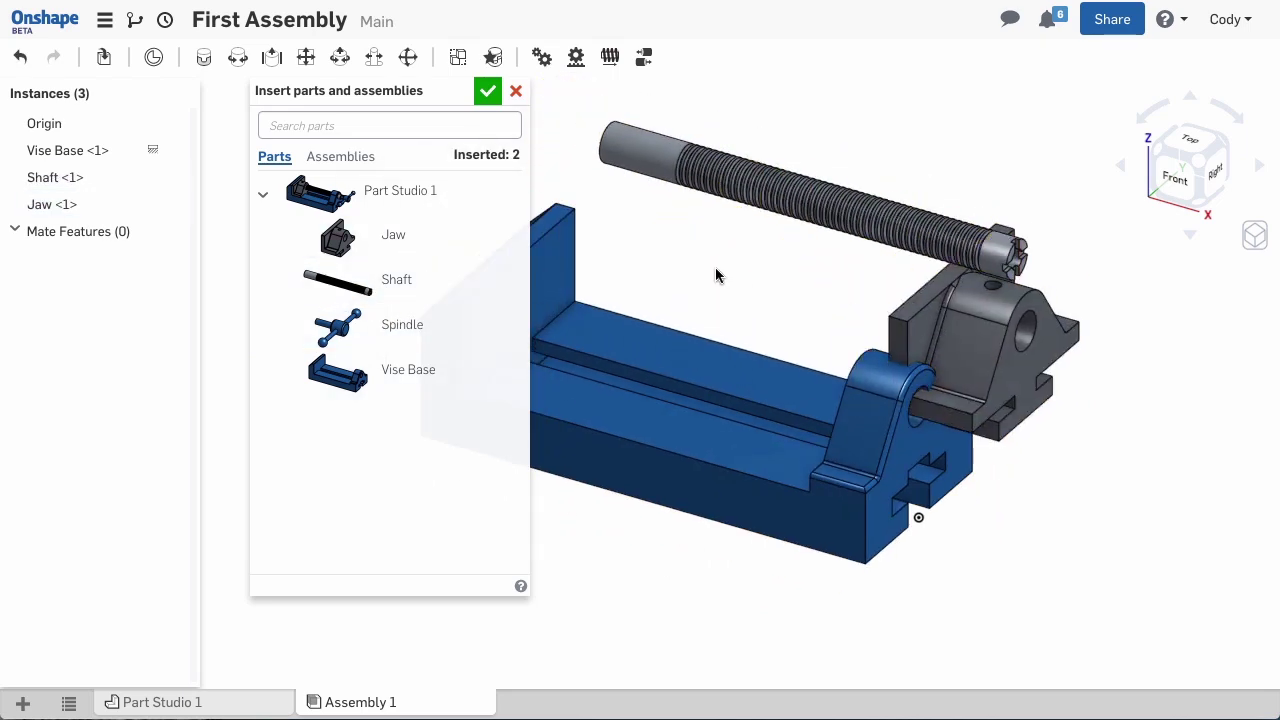
{"action": "left_click", "coordinate": [366, 326]}
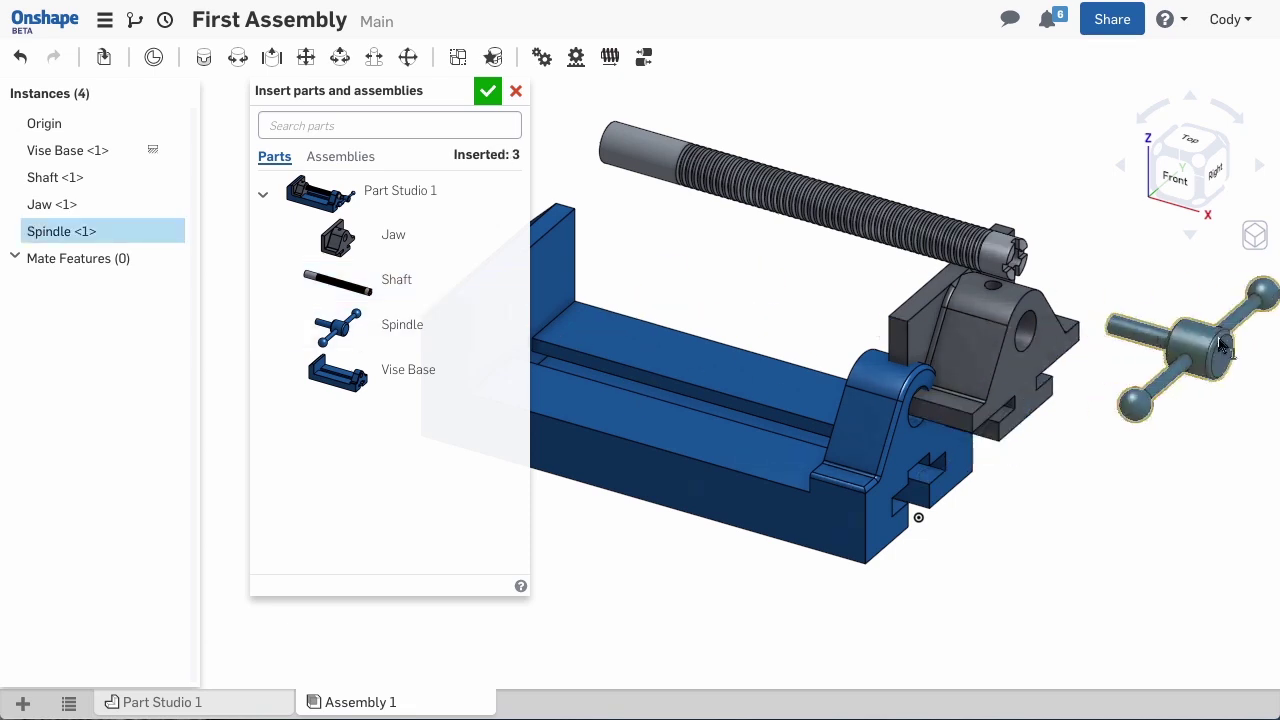
{"action": "left_click", "coordinate": [1094, 317]}
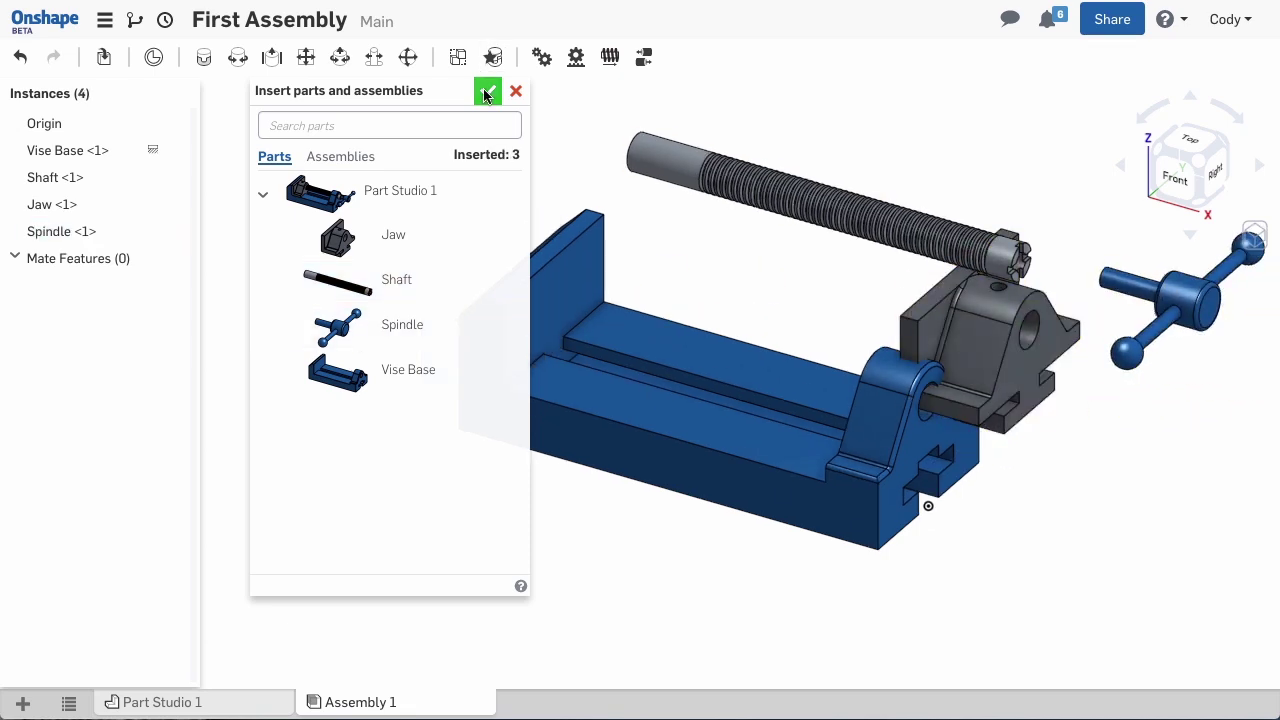
{"action": "left_click", "coordinate": [487, 91]}
Drag the shaft upward and the jaw up and right toward the spindle
{"action": "left_click_drag", "start_coordinate": [676, 254], "coordinate": [674, 189]}
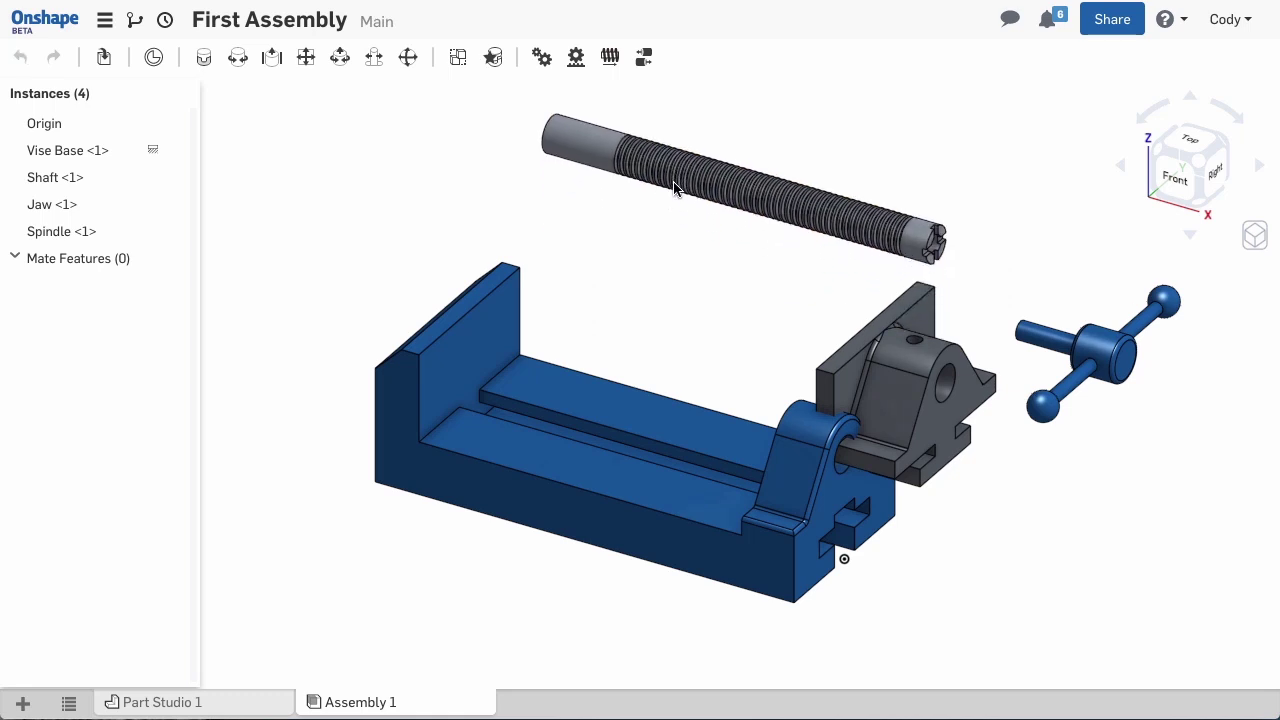
{"action": "left_click_drag", "start_coordinate": [885, 348], "coordinate": [930, 315]}
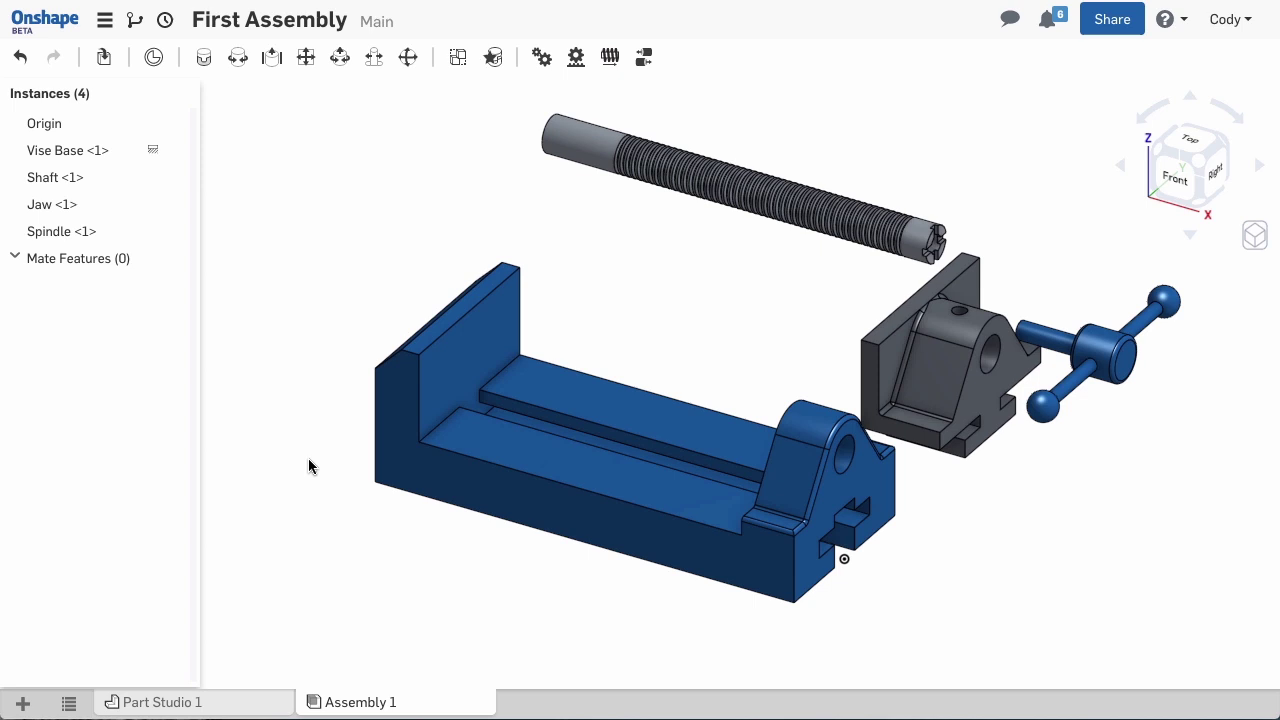
Start a Cylindrical mate between the shaft-end connector and the base-hole connector
{"action": "left_click", "coordinate": [340, 60]}
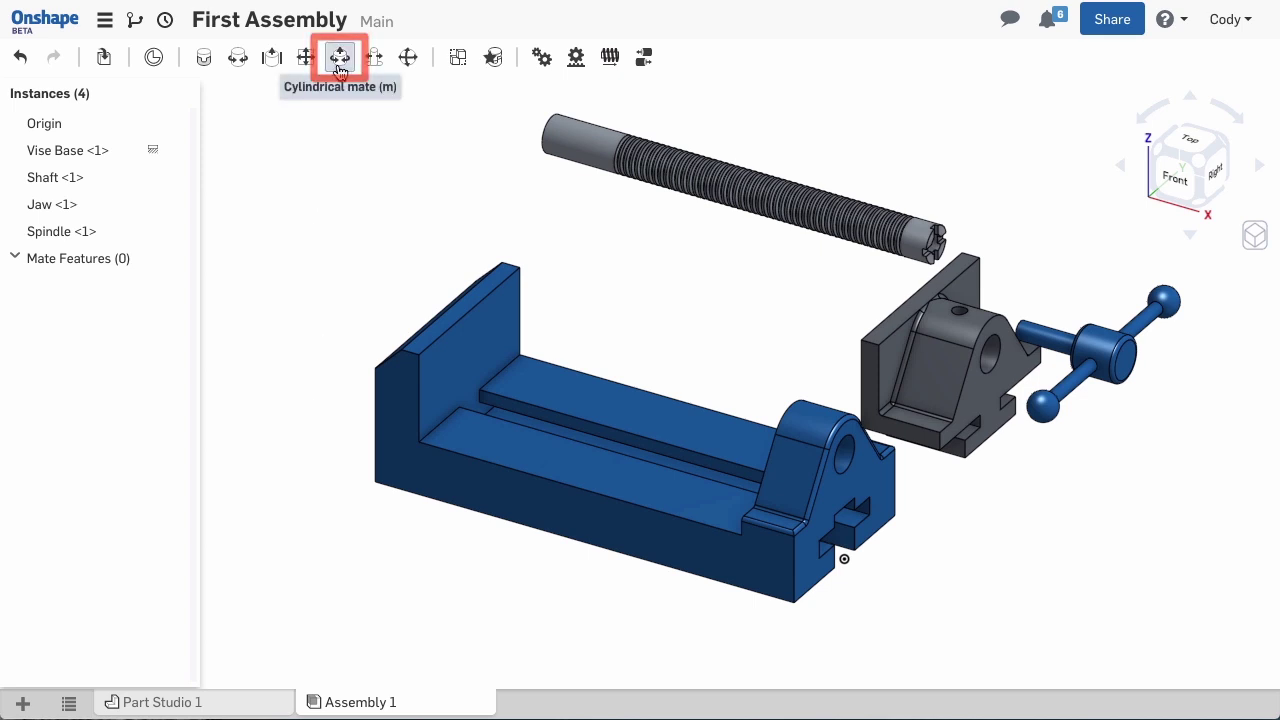
{"action": "right_click_drag", "start_coordinate": [457, 171], "coordinate": [624, 186]}
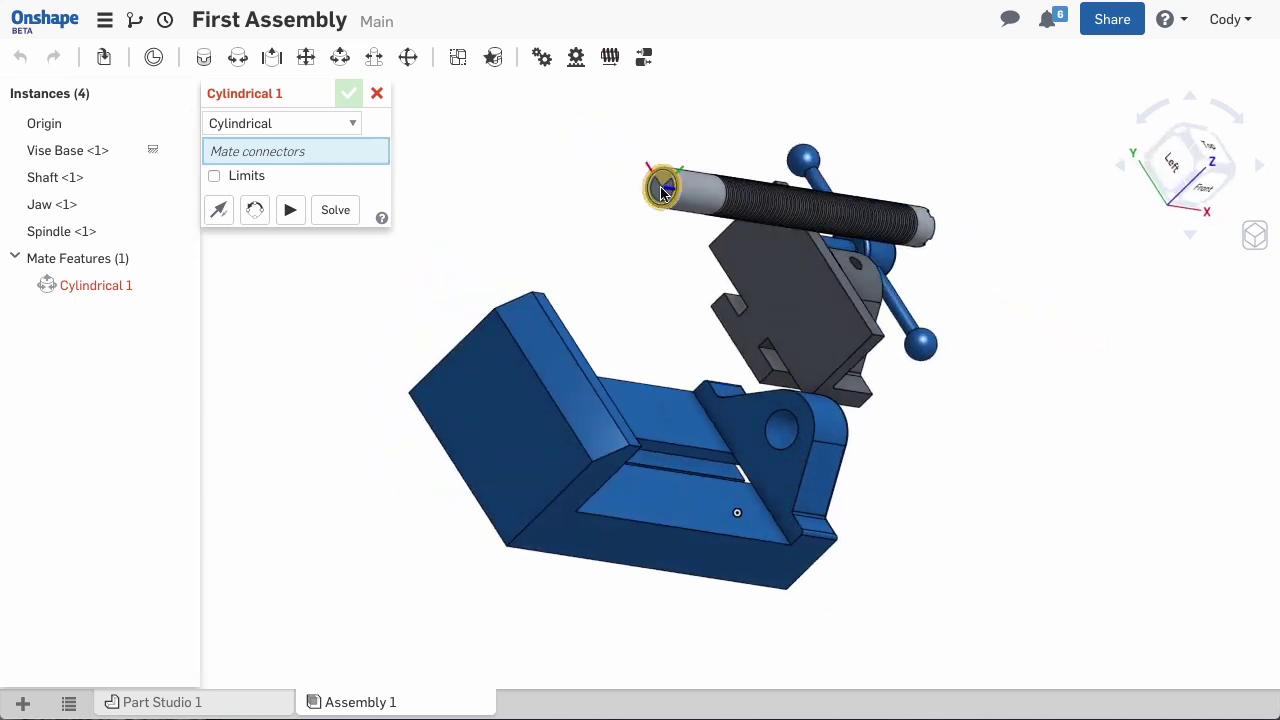
{"action": "scroll", "coordinate": [665, 193], "scroll_direction": "up", "scroll_amount": 3}
{"action": "left_click", "coordinate": [665, 193]}
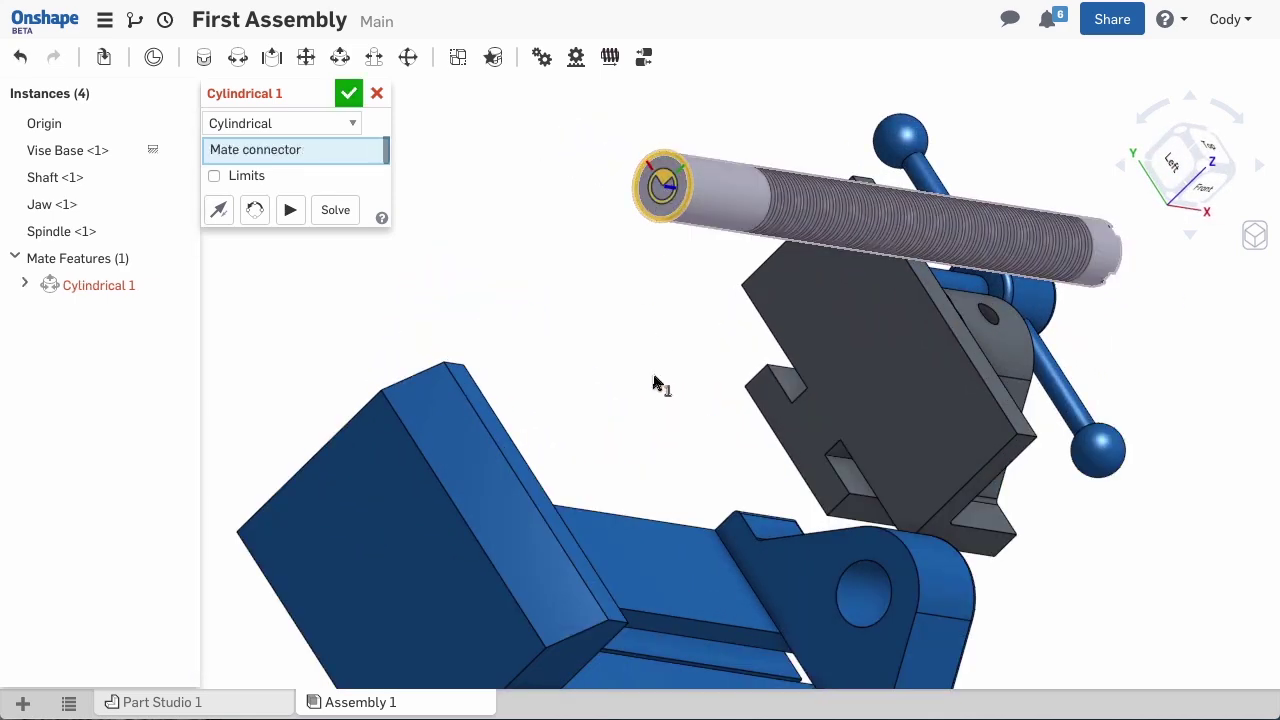
{"action": "middle_click_drag", "start_coordinate": [651, 383], "coordinate": [583, 270]}
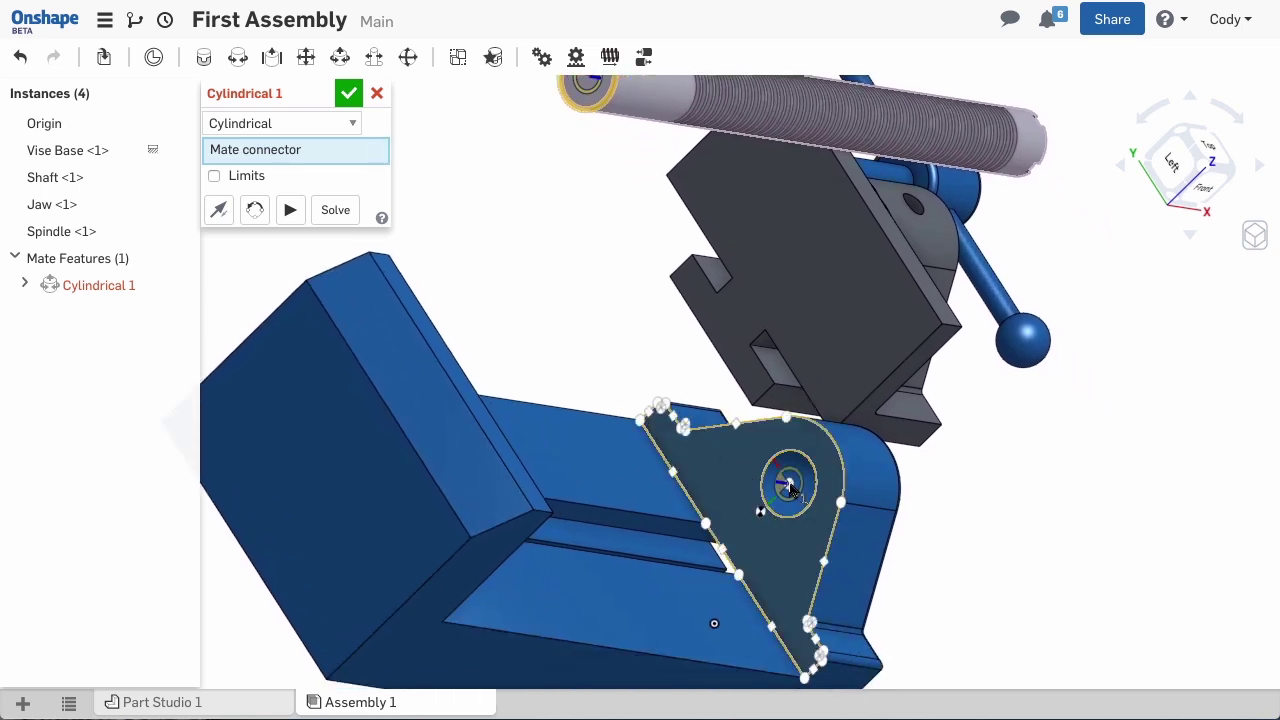
{"action": "left_click", "coordinate": [789, 485]}
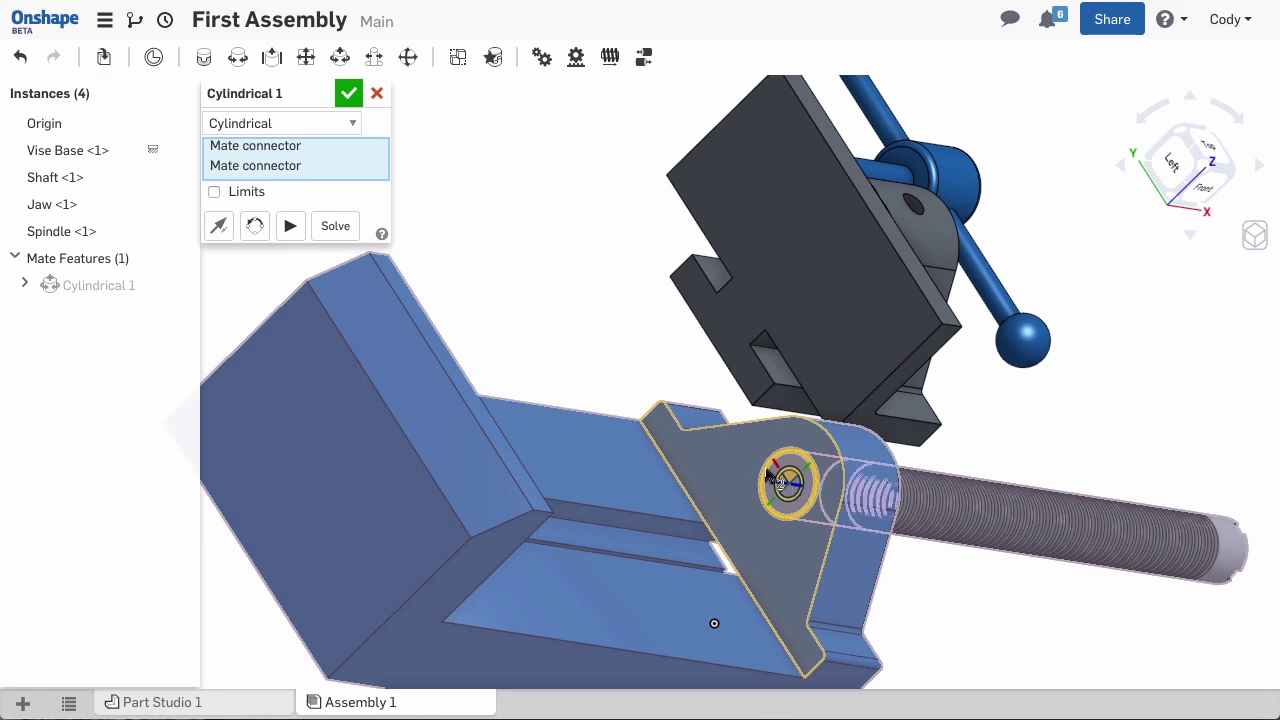
Preview the mate's motion, accept Cylindrical 1, and slide the shaft deeper into the base
{"action": "right_click_drag", "start_coordinate": [574, 337], "coordinate": [490, 281]}
{"action": "key", "text": "shift+7"}
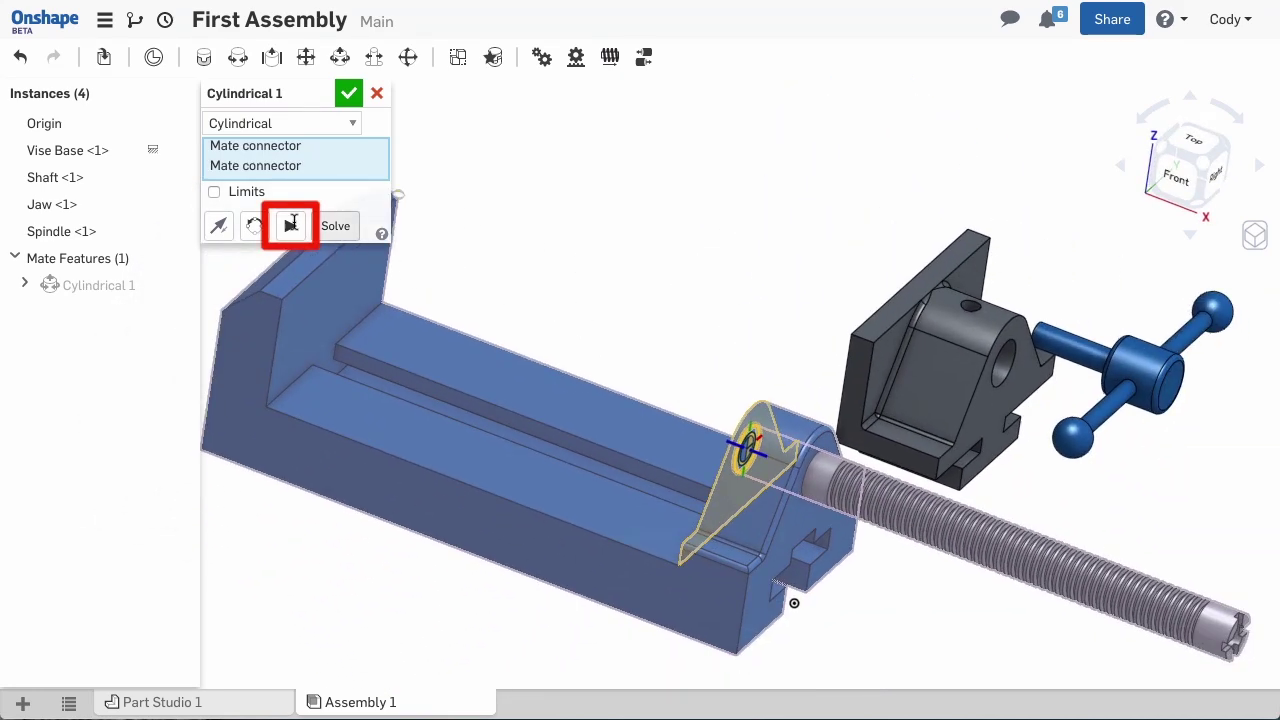
{"action": "left_click", "coordinate": [290, 227]}
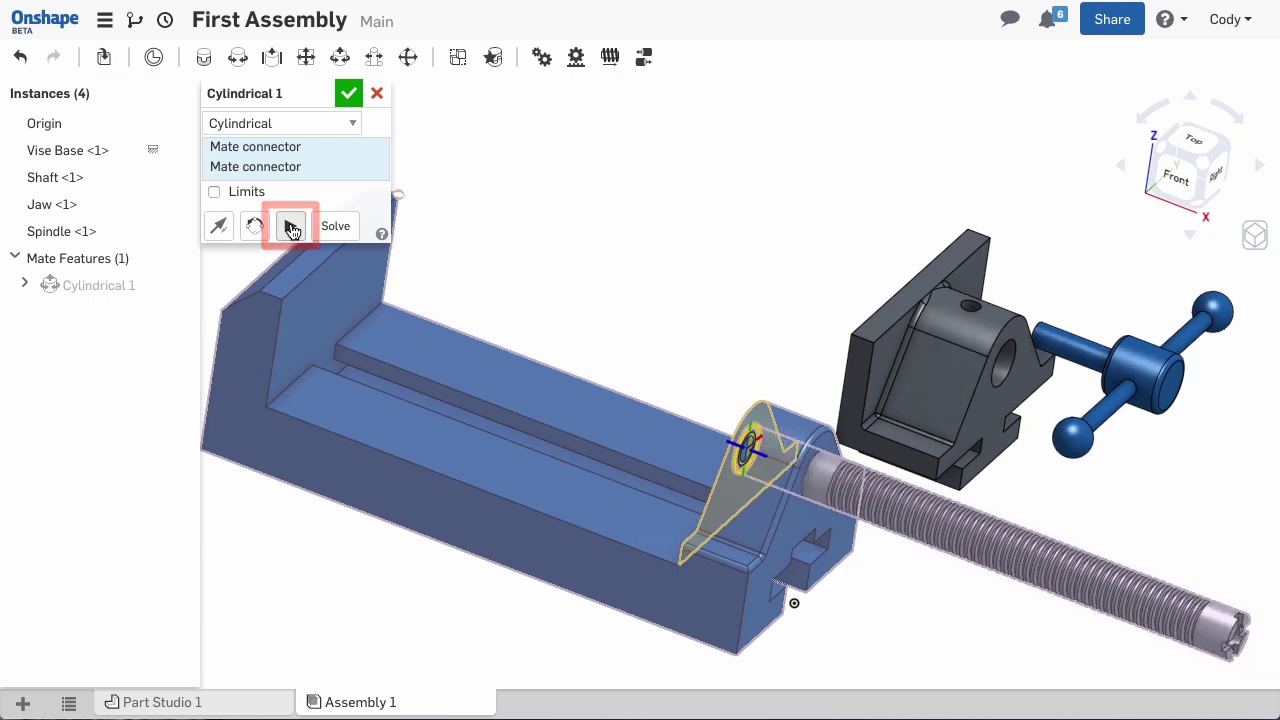
{"action": "left_click", "coordinate": [348, 95]}
{"action": "mouse_move", "coordinate": [918, 514]}
{"action": "left_mouse_down"}
{"action": "mouse_move", "coordinate": [812, 487]}
{"action": "mouse_move", "coordinate": [936, 518]}
{"action": "left_mouse_up"}
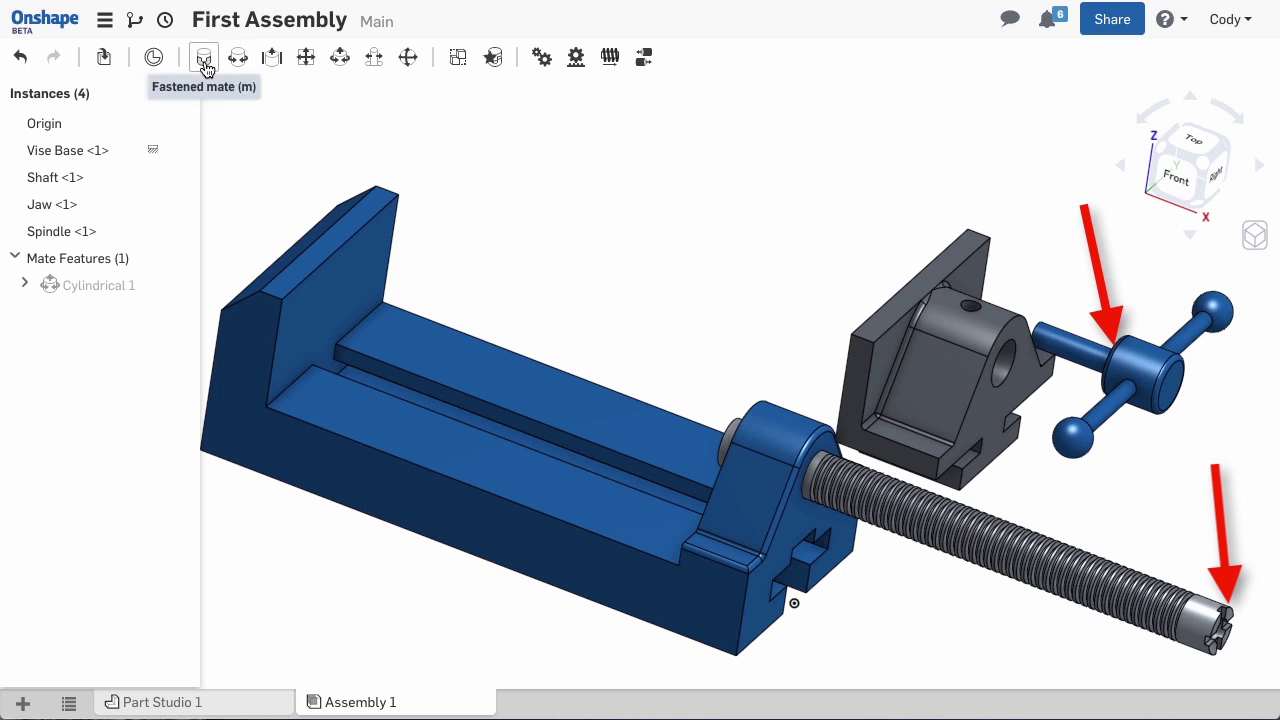
Start a Fastened mate between a handle-shaft connector and the spindle's end-face connector
{"action": "left_click", "coordinate": [205, 58]}
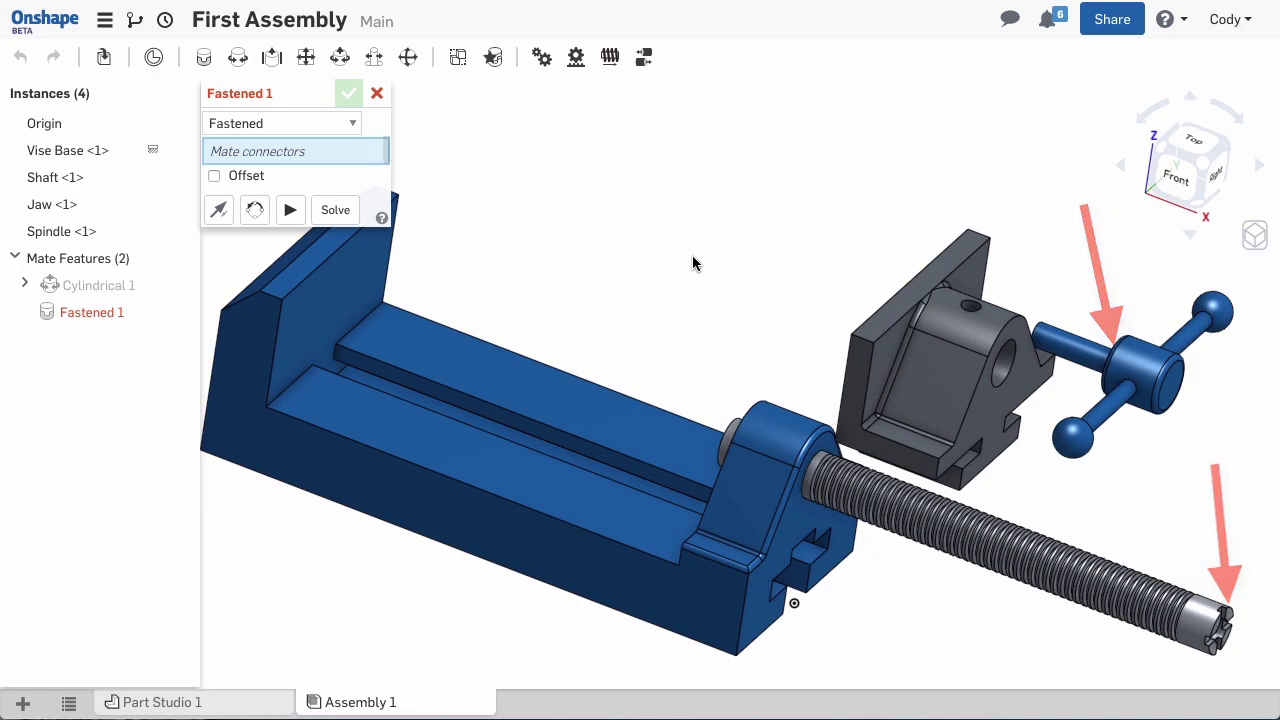
{"action": "right_click_drag", "start_coordinate": [692, 255], "coordinate": [746, 294]}
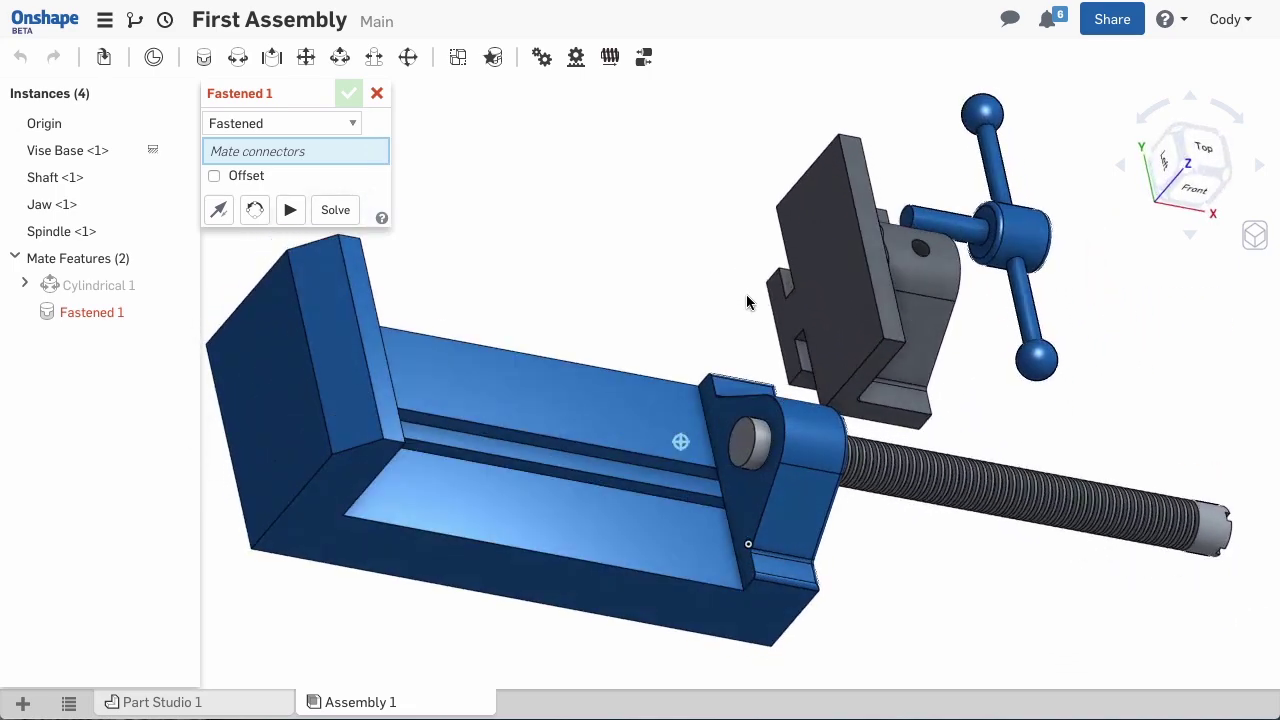
{"action": "scroll", "coordinate": [990, 235], "scroll_direction": "up", "scroll_amount": 3}
{"action": "left_click", "coordinate": [990, 238]}
{"action": "key", "text": "shift+7"}
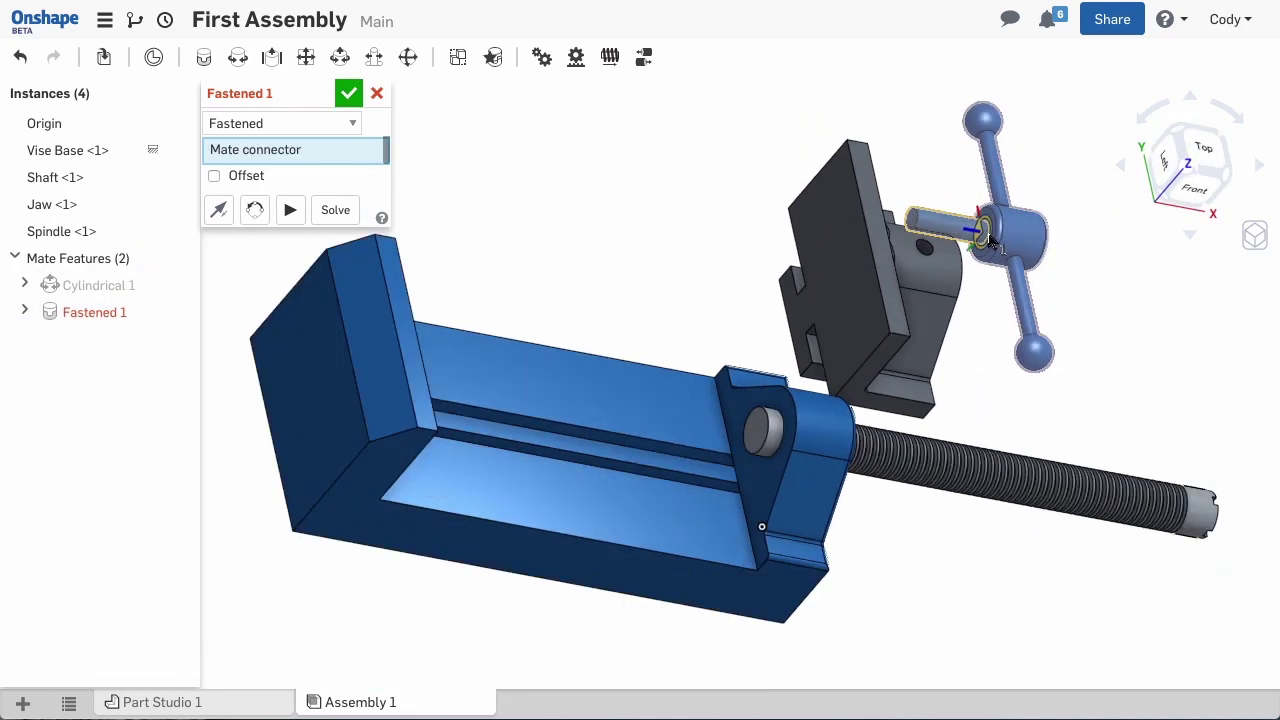
{"action": "right_click_drag", "start_coordinate": [1014, 408], "coordinate": [925, 345]}
{"action": "scroll", "coordinate": [1000, 475], "scroll_direction": "up", "scroll_amount": 5}
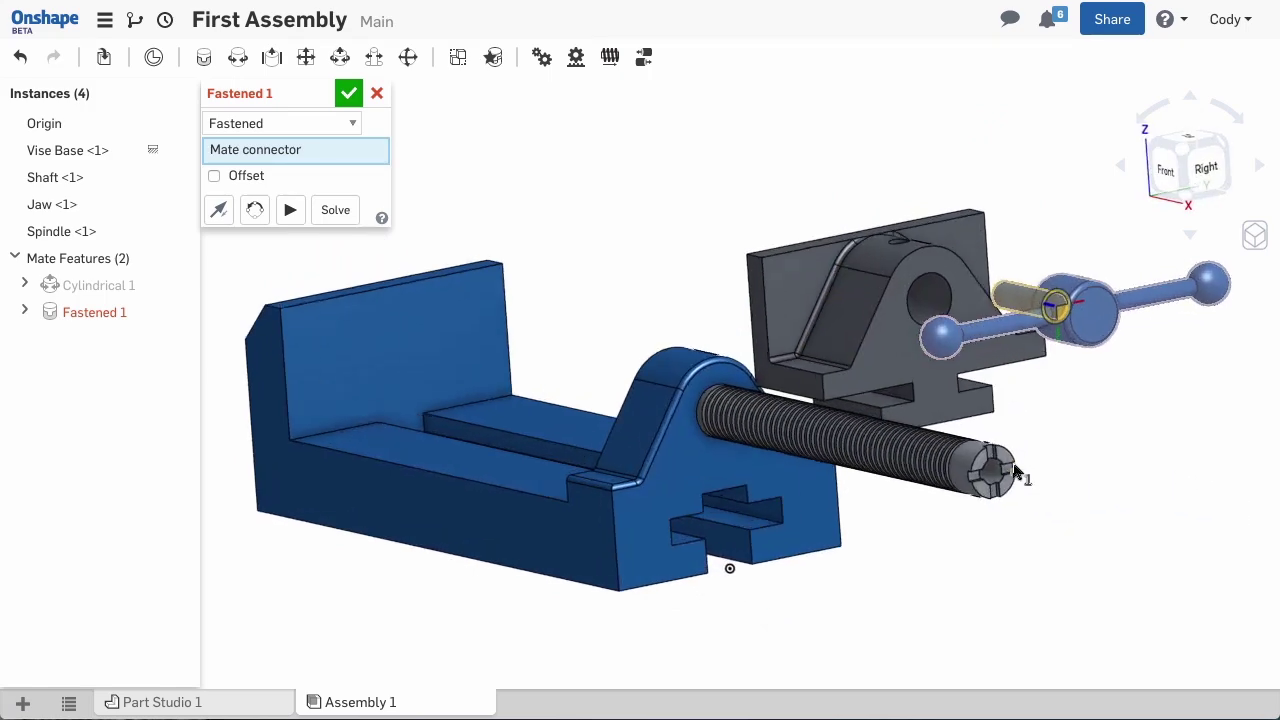
{"action": "scroll", "coordinate": [993, 475], "scroll_direction": "up", "scroll_amount": 5}
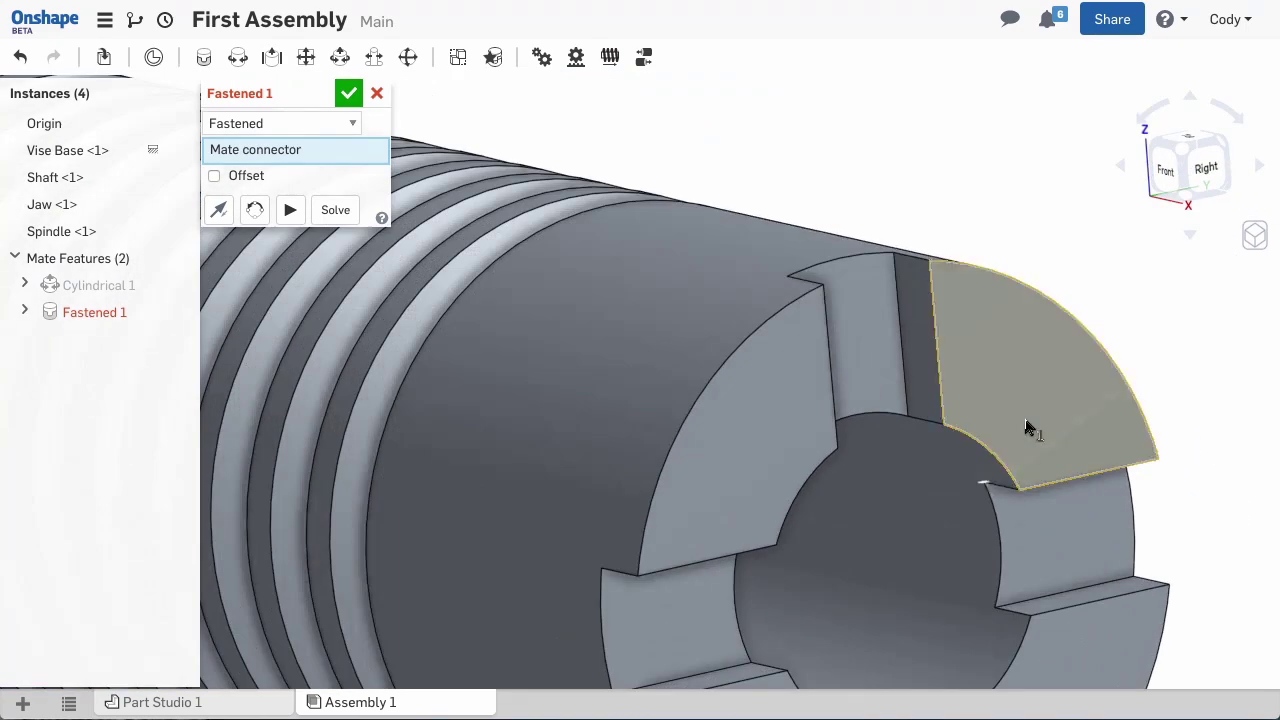
{"action": "left_click", "coordinate": [903, 590]}
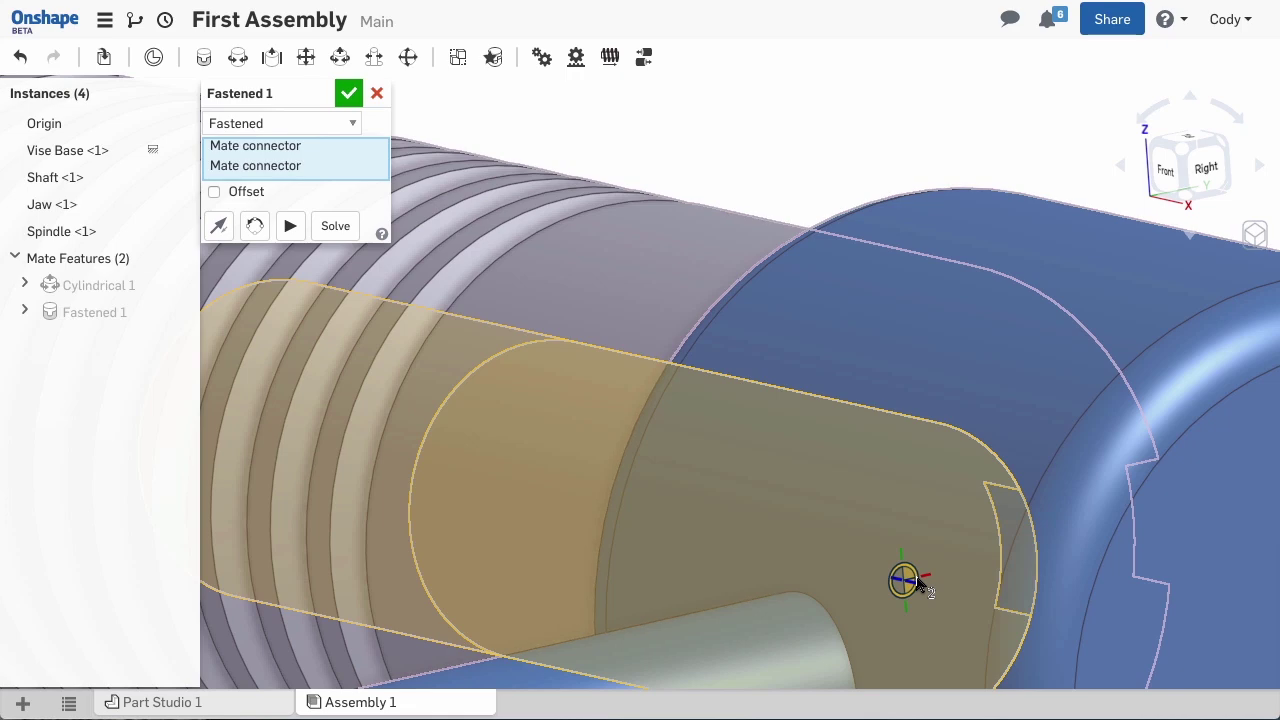
Confirm Fastened 1 and rotate the handle to check the spindle follows
{"action": "scroll", "coordinate": [906, 586], "scroll_direction": "down", "scroll_amount": 5}
{"action": "middle_click_drag", "start_coordinate": [498, 705], "coordinate": [484, 636]}
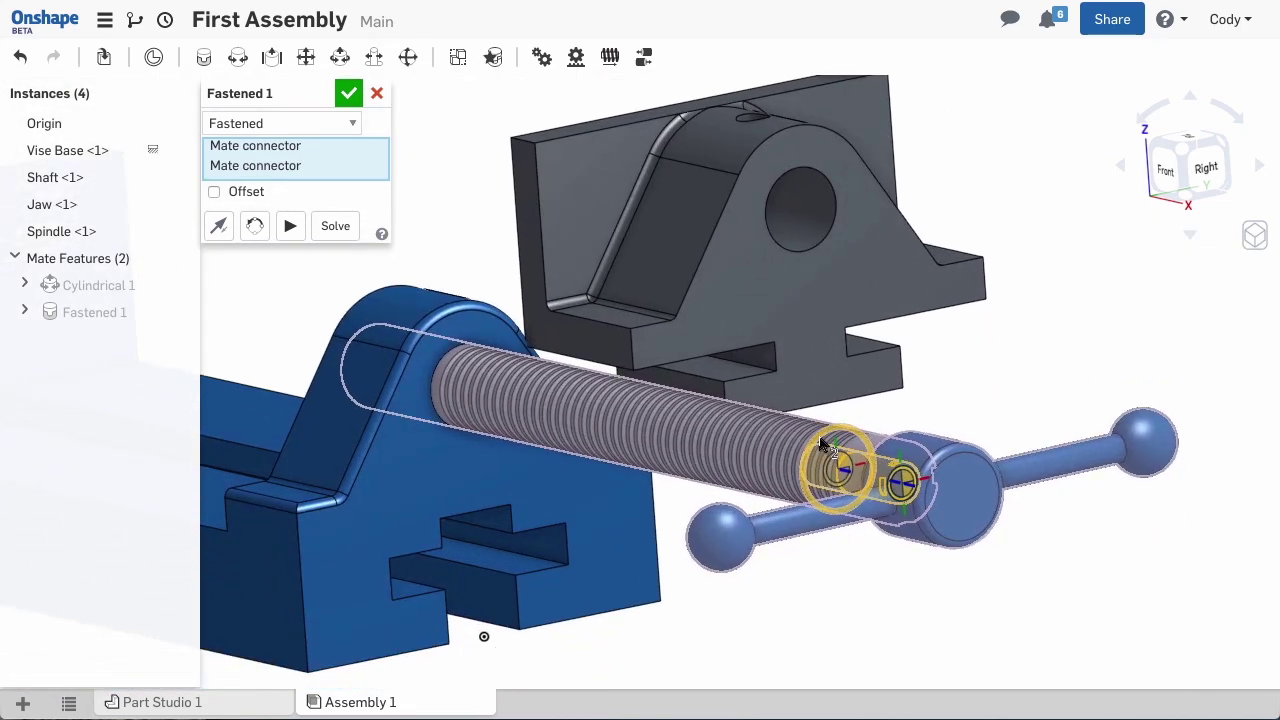
{"action": "left_click", "coordinate": [348, 97]}
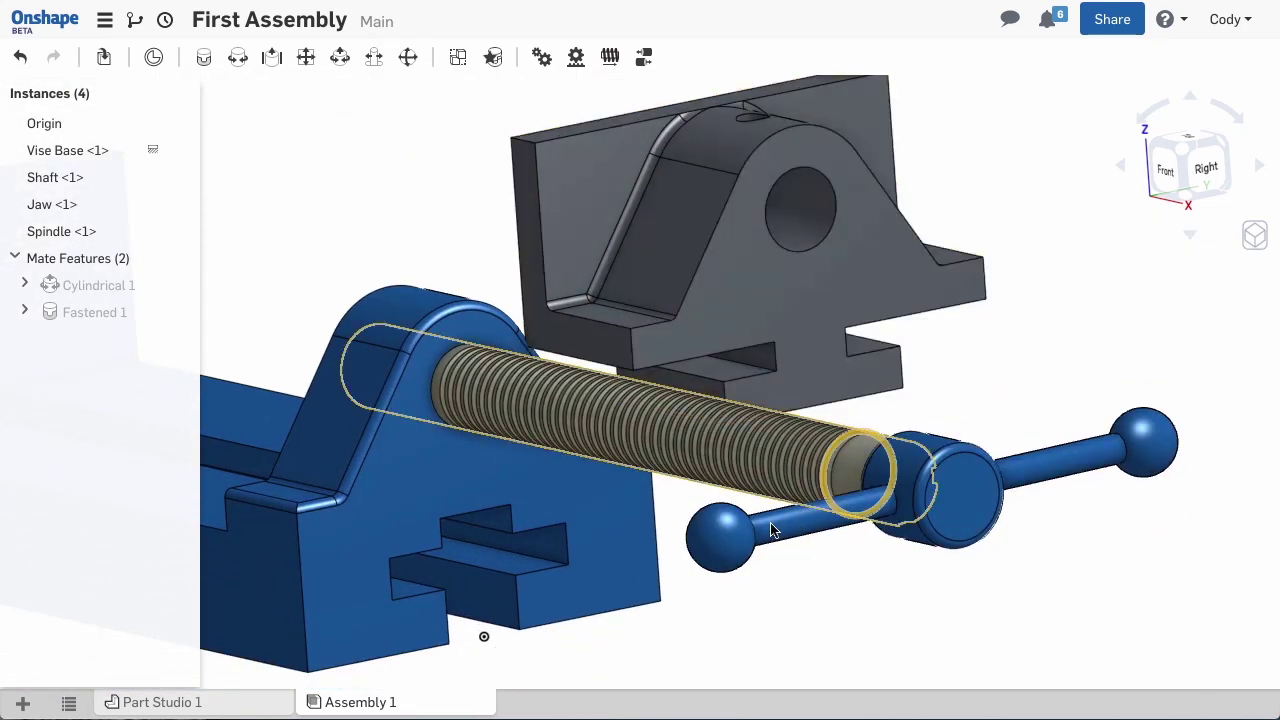
{"action": "left_click_drag", "start_coordinate": [771, 527], "coordinate": [475, 494]}
{"action": "right_click_drag", "start_coordinate": [475, 494], "coordinate": [747, 469]}
{"action": "key", "text": "f"}
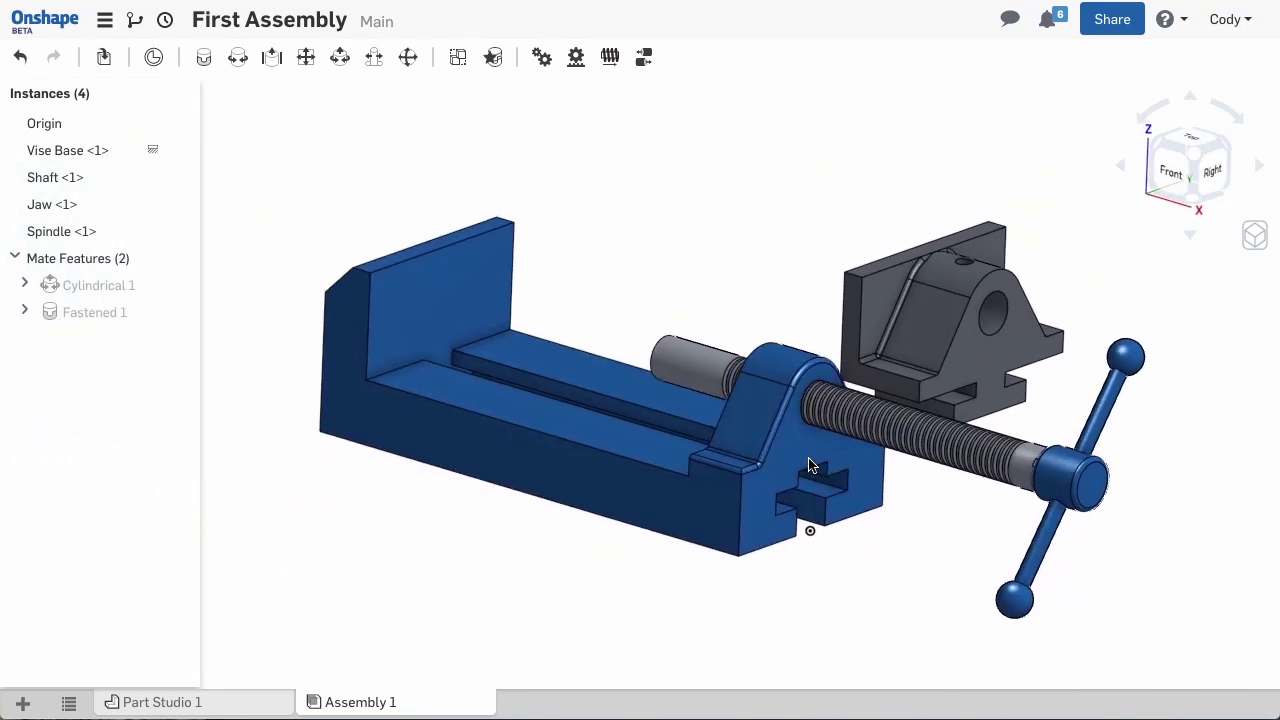
{"action": "left_click_drag", "start_coordinate": [1057, 523], "coordinate": [1105, 489]}
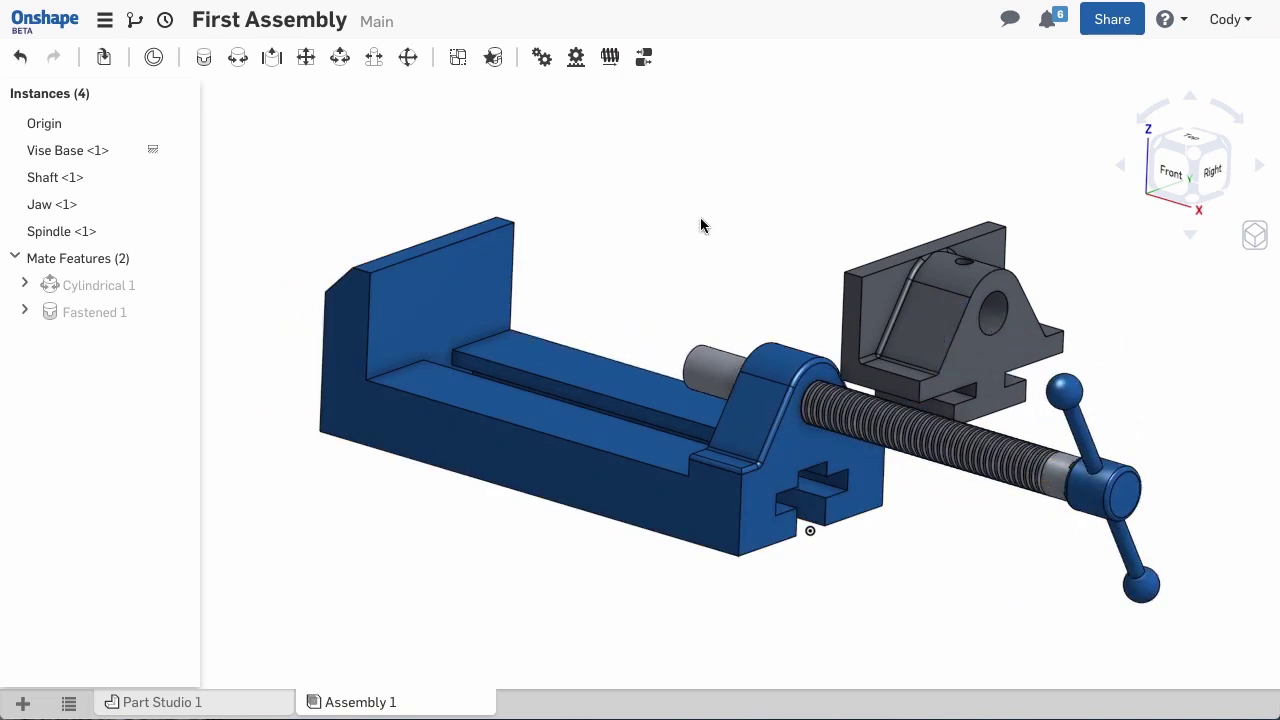
Start a Slider mate between a jaw connector and a connector on the base's top edge
{"action": "left_click", "coordinate": [273, 58]}
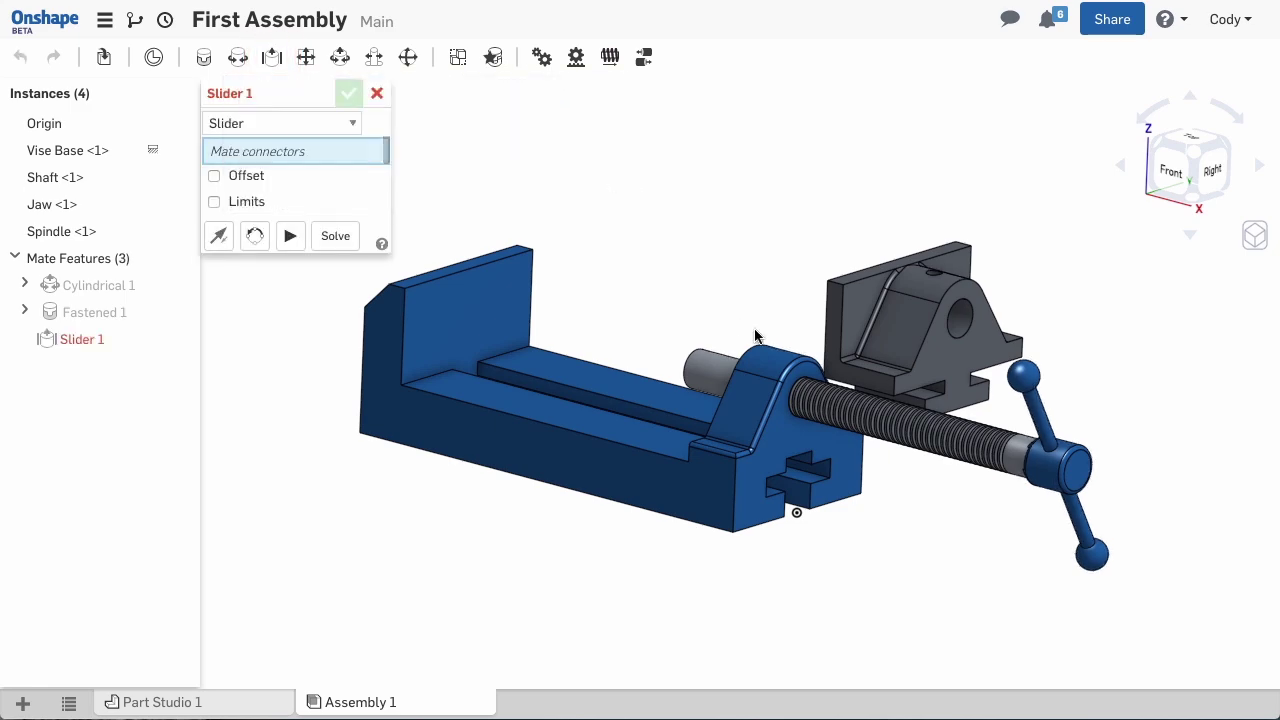
{"action": "scroll", "coordinate": [866, 393], "scroll_direction": "up", "scroll_amount": 3}
{"action": "scroll", "coordinate": [850, 385], "scroll_direction": "up", "scroll_amount": 3}
{"action": "left_click", "coordinate": [837, 373]}
{"action": "scroll", "coordinate": [837, 373], "scroll_direction": "down", "scroll_amount": 5}
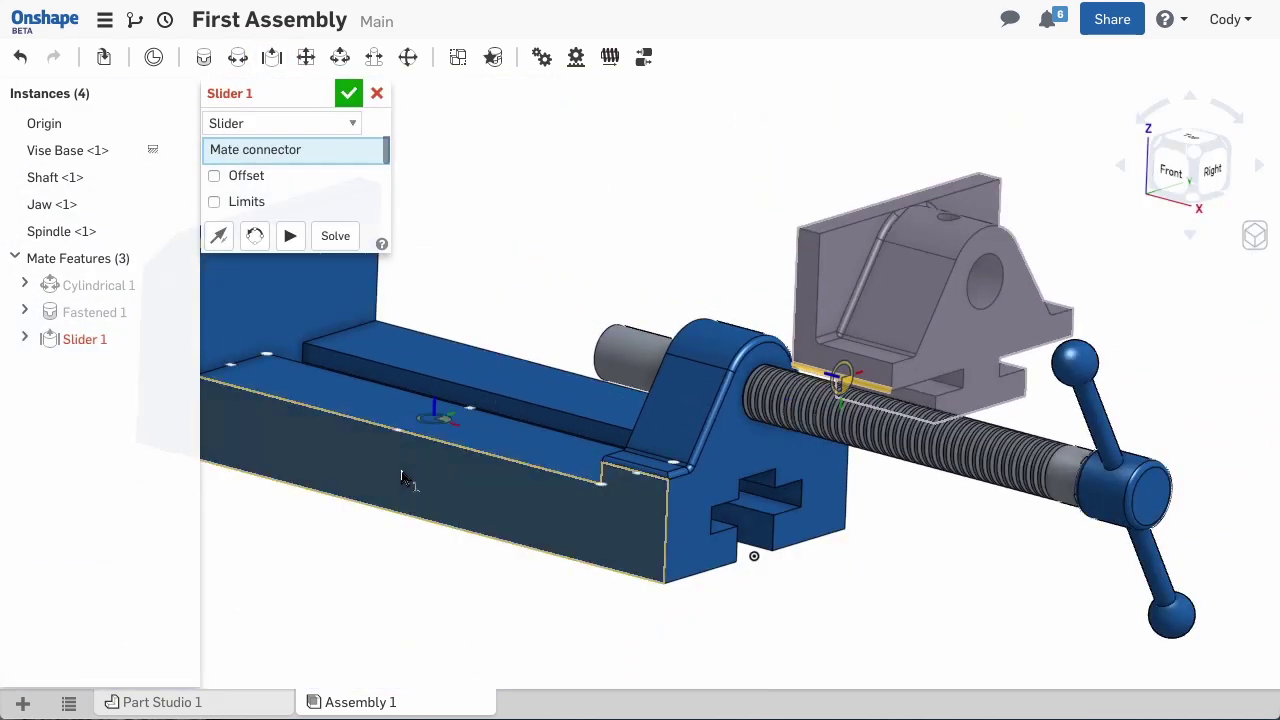
{"action": "right_click_drag", "start_coordinate": [345, 512], "coordinate": [311, 543]}
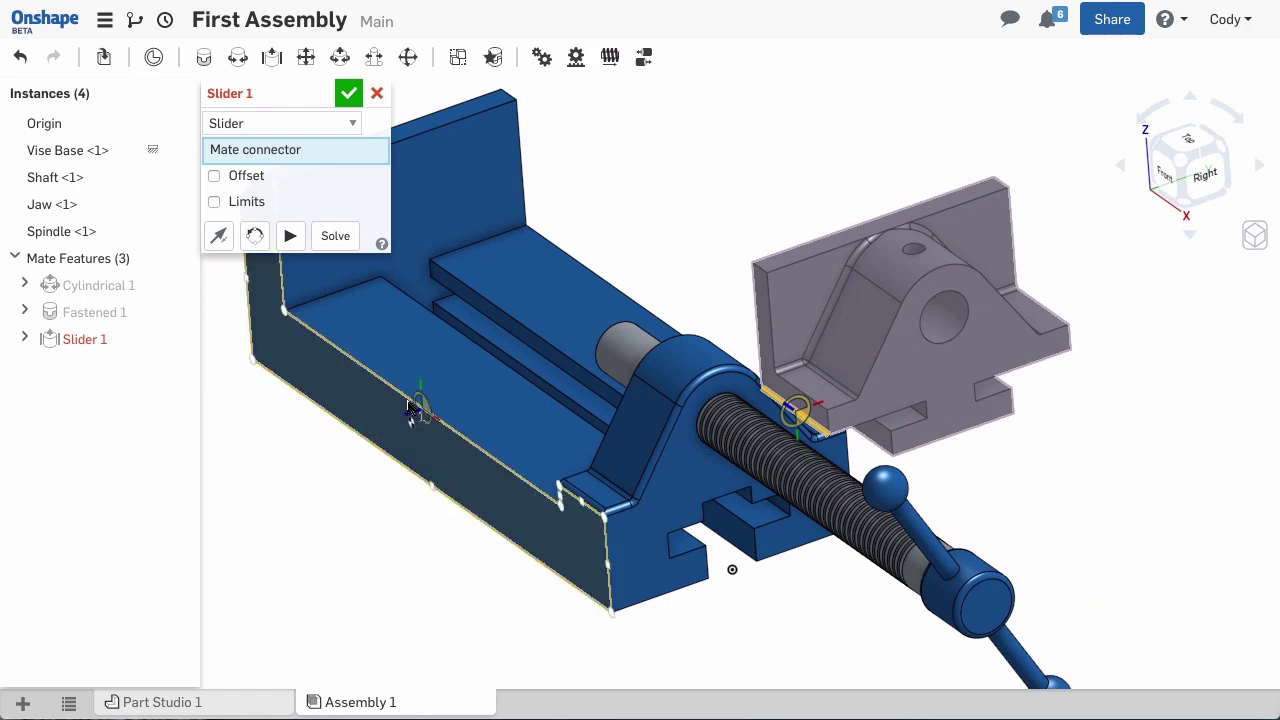
{"action": "scroll", "coordinate": [413, 404], "scroll_direction": "up", "scroll_amount": 3}
{"action": "scroll", "coordinate": [420, 403], "scroll_direction": "up", "scroll_amount": 6}
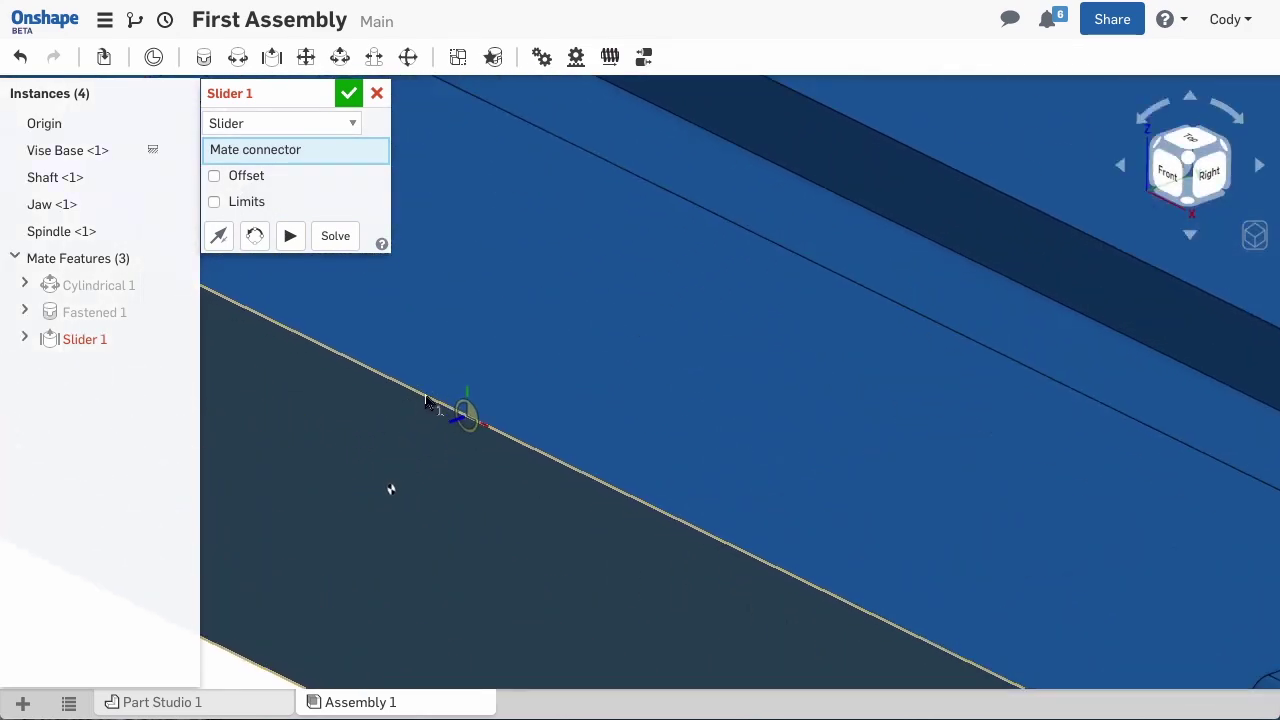
{"action": "left_click", "coordinate": [432, 402]}
Confirm Slider 1 and slide the jaw back toward the rear wall
{"action": "scroll", "coordinate": [440, 405], "scroll_direction": "down", "scroll_amount": 6}
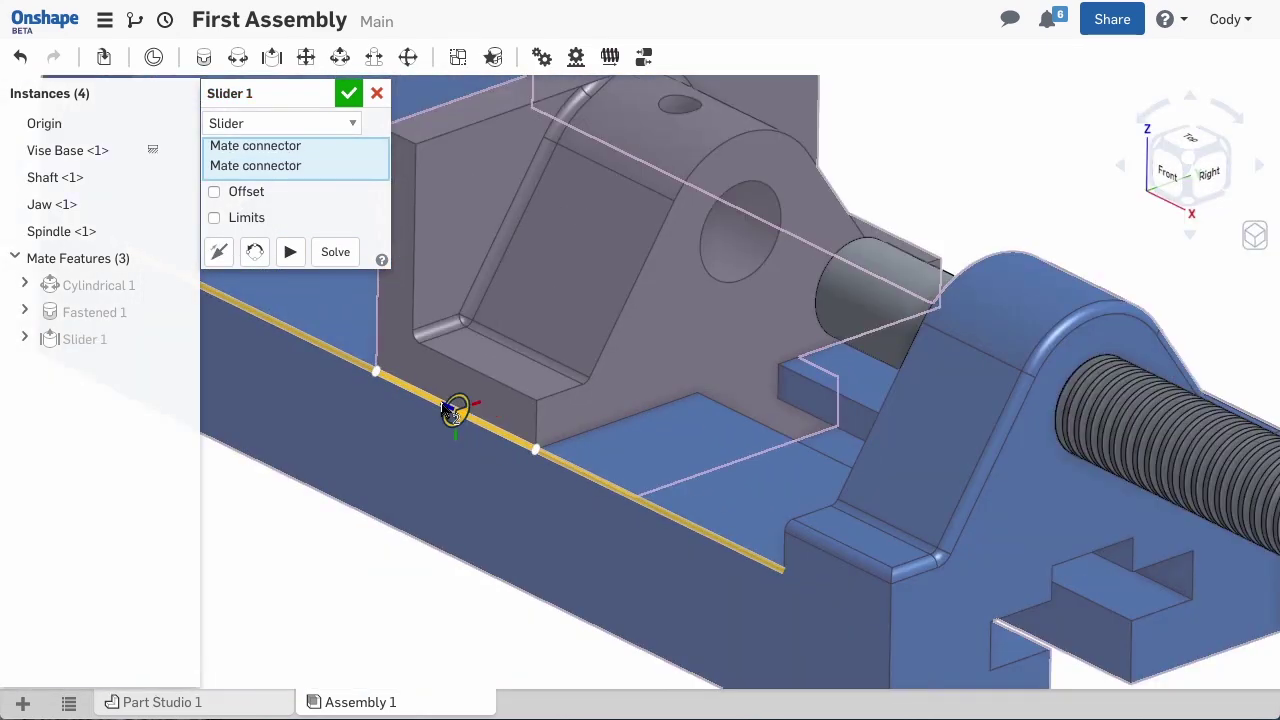
{"action": "scroll", "coordinate": [430, 420], "scroll_direction": "down", "scroll_amount": 4}
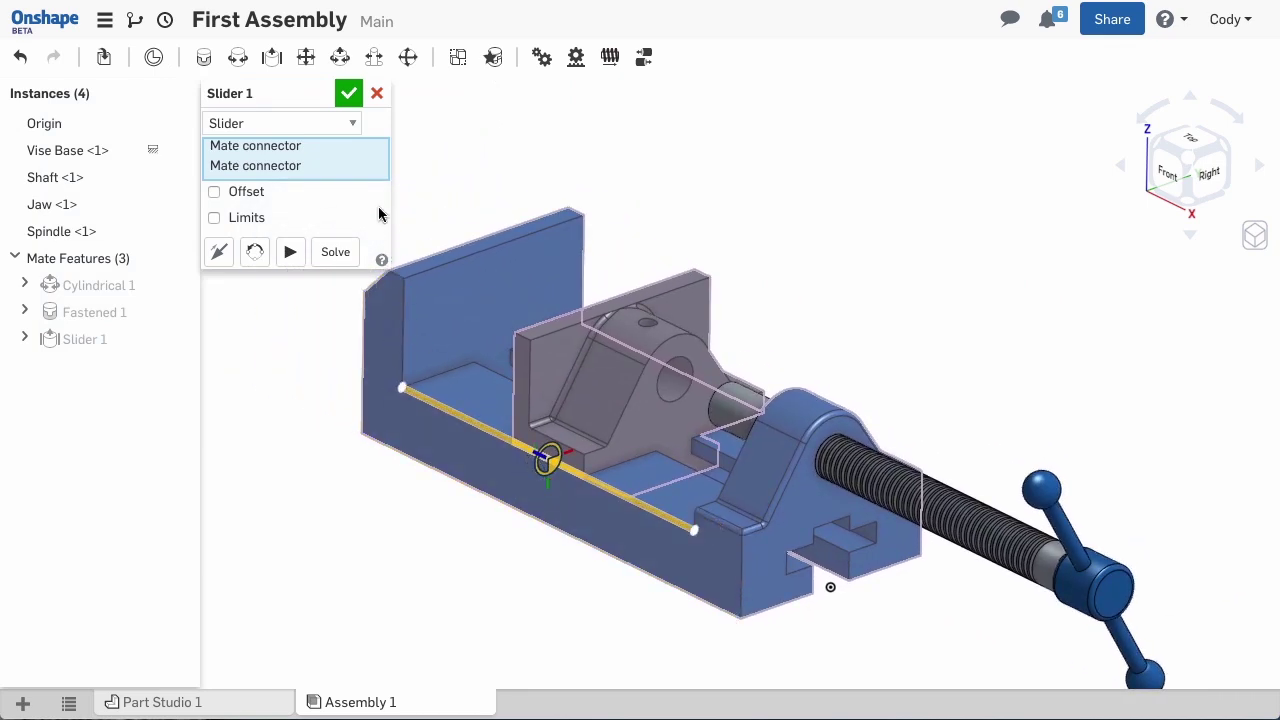
{"action": "left_click", "coordinate": [349, 93]}
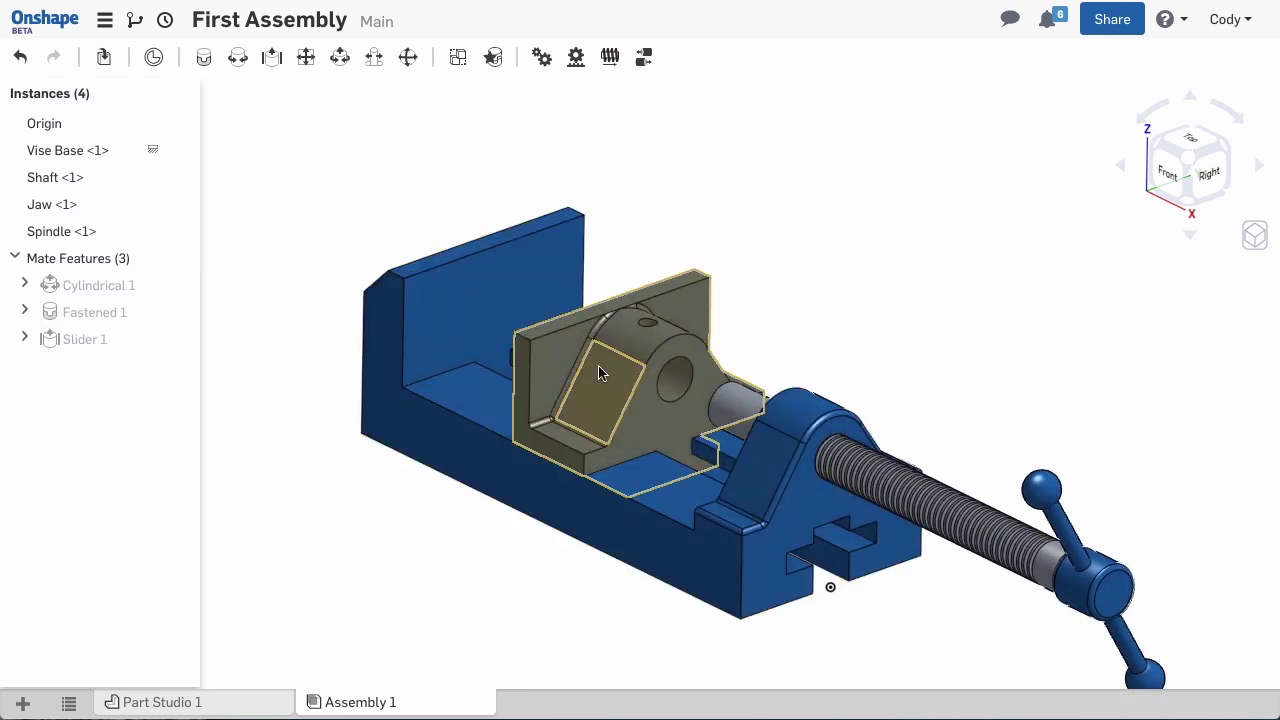
{"action": "mouse_move", "coordinate": [600, 371]}
{"action": "left_mouse_down"}
{"action": "mouse_move", "coordinate": [513, 335]}
{"action": "mouse_move", "coordinate": [653, 403]}
{"action": "mouse_move", "coordinate": [534, 343]}
{"action": "mouse_move", "coordinate": [634, 400]}
{"action": "mouse_move", "coordinate": [540, 349]}
{"action": "mouse_move", "coordinate": [600, 388]}
{"action": "left_mouse_up"}
{"action": "middle_click_drag", "start_coordinate": [800, 334], "coordinate": [755, 251]}
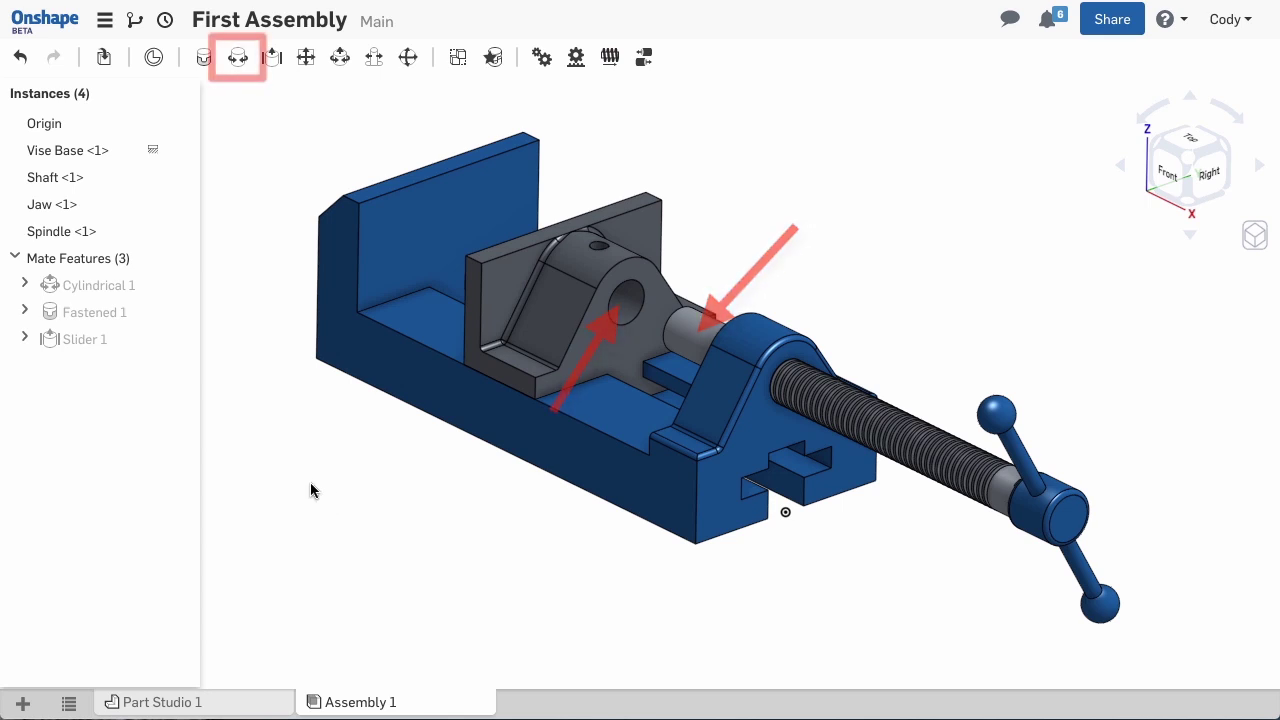
Create Revolute 1 so the spindle tip spins inside the jaw's bore
{"action": "left_click", "coordinate": [238, 59]}
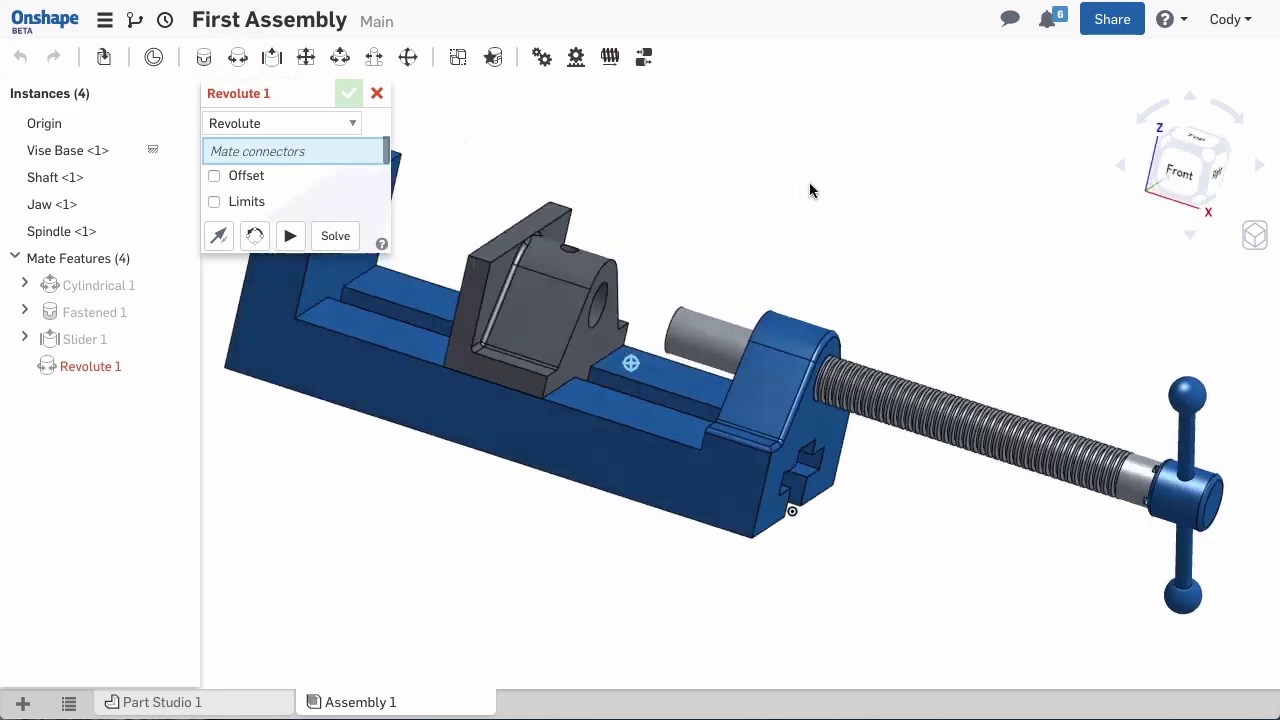
{"action": "right_click_drag", "start_coordinate": [810, 190], "coordinate": [730, 240]}
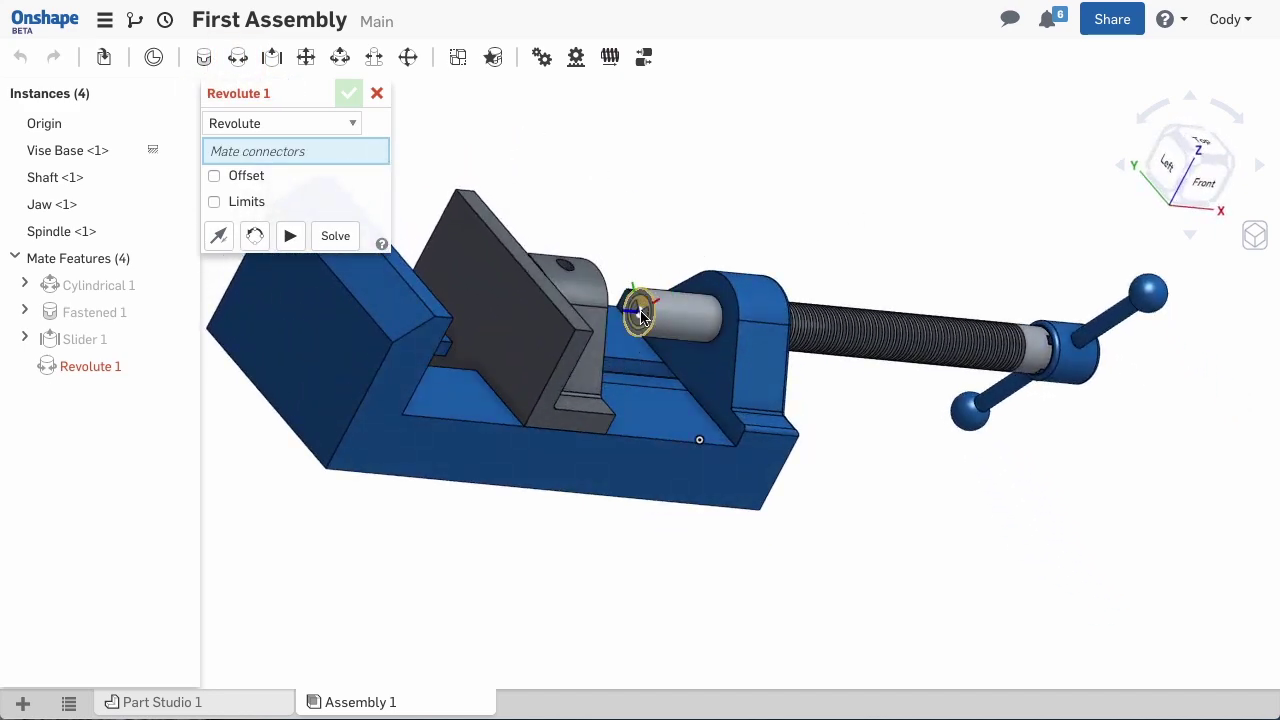
{"action": "right_click_drag", "start_coordinate": [662, 219], "coordinate": [527, 160]}
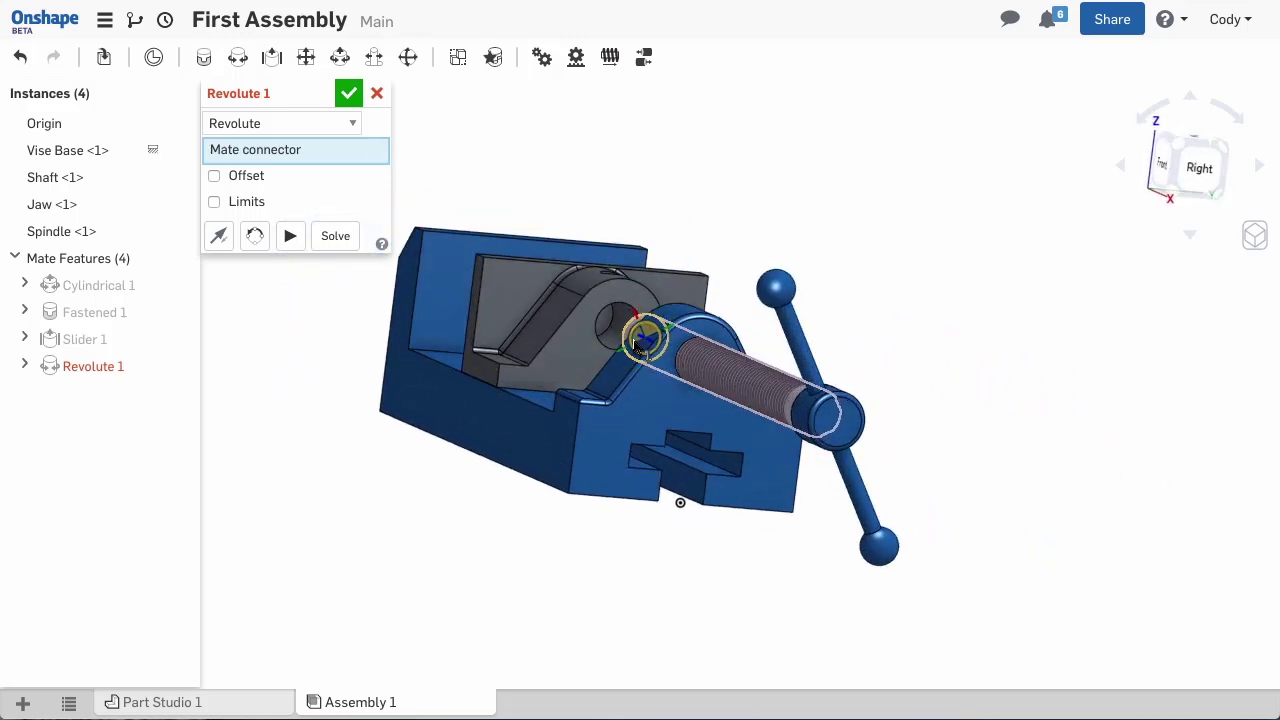
{"action": "scroll", "coordinate": [636, 341], "scroll_direction": "up", "scroll_amount": 8}
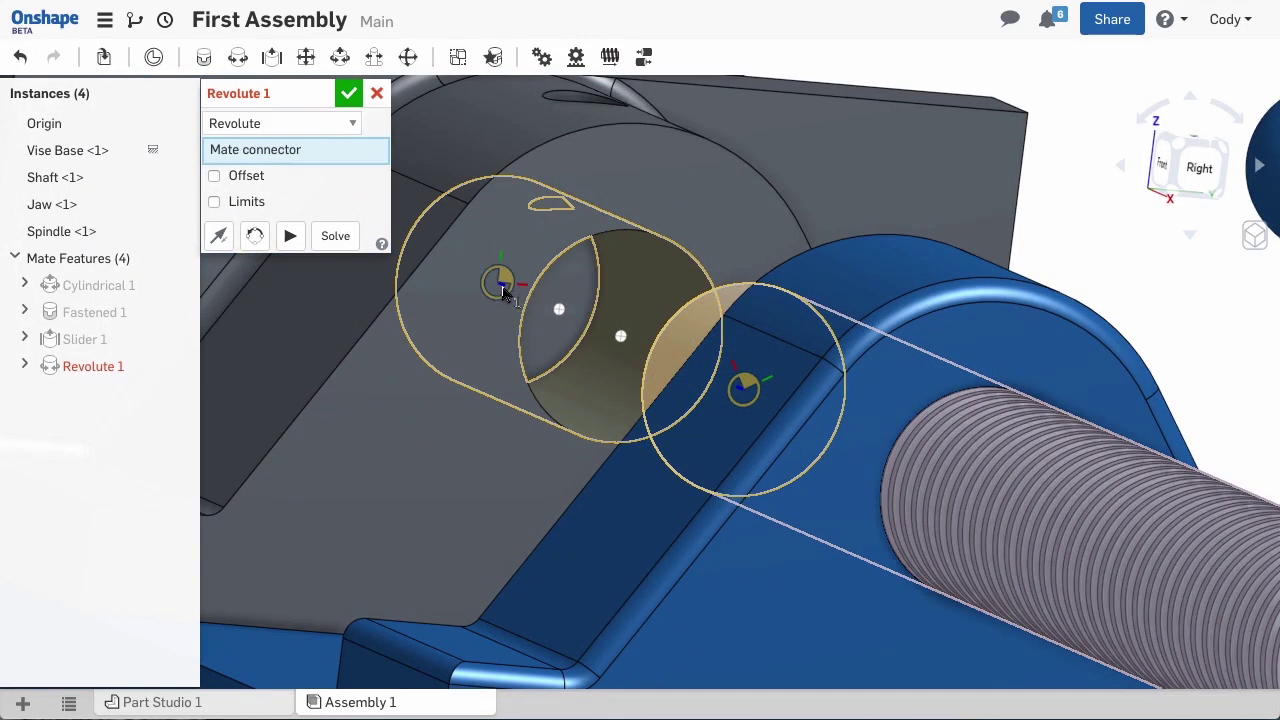
{"action": "left_click", "coordinate": [503, 289]}
{"action": "scroll", "coordinate": [525, 300], "scroll_direction": "down", "scroll_amount": 3}
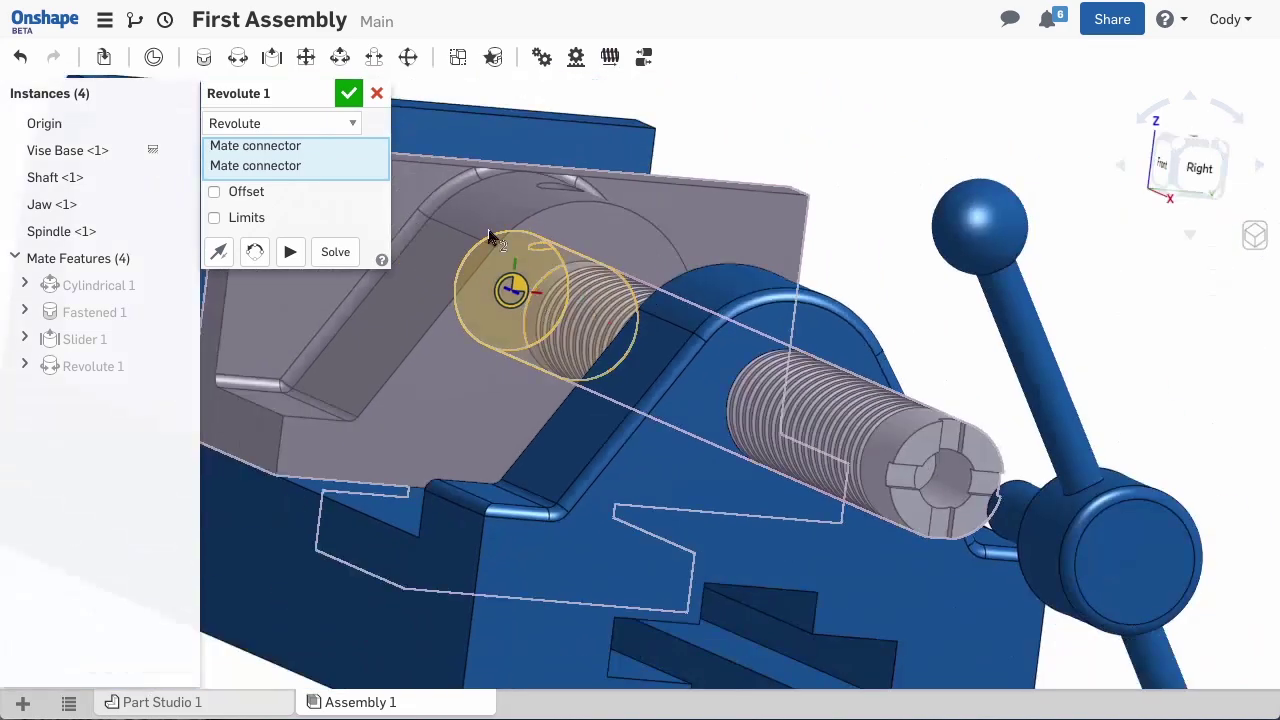
{"action": "left_click", "coordinate": [347, 95]}
{"action": "scroll", "coordinate": [778, 227], "scroll_direction": "down", "scroll_amount": 5}
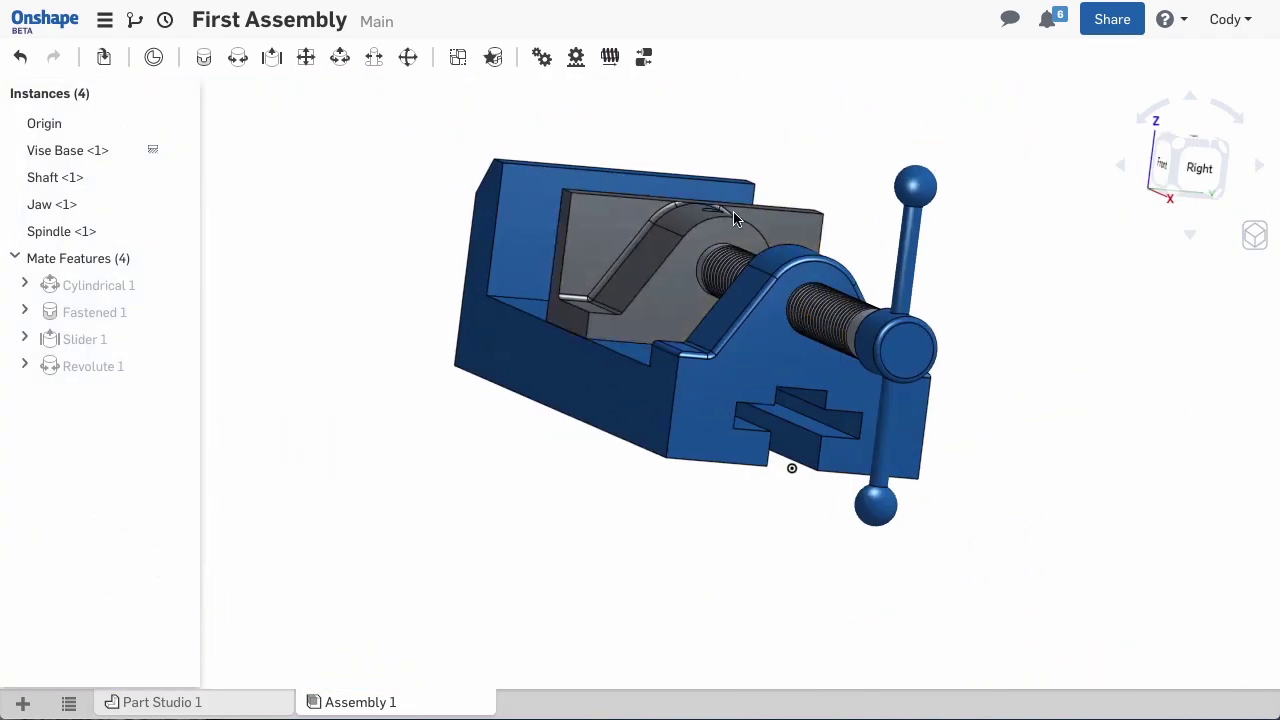